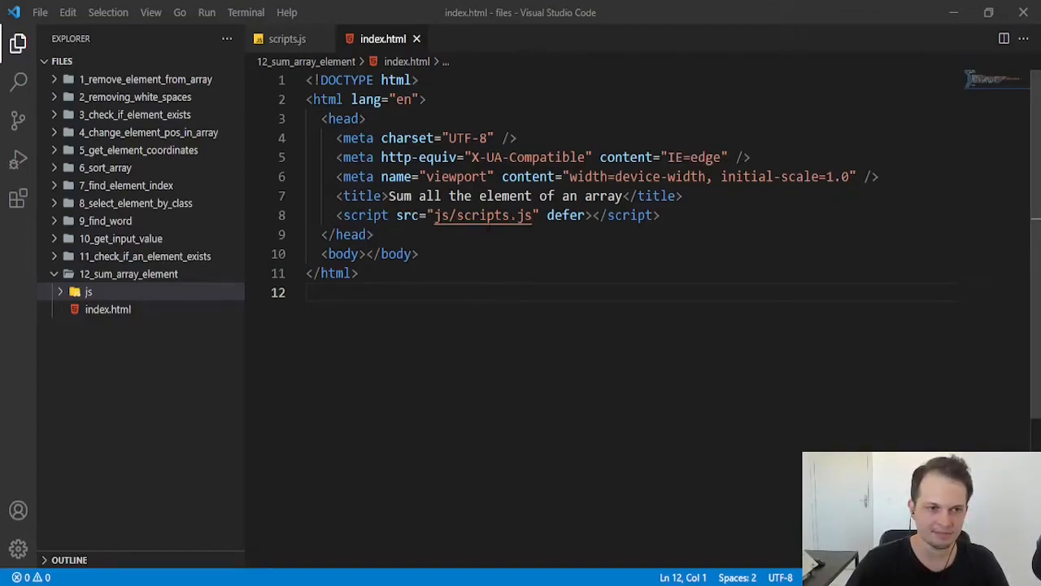
Step: Open the linked js/scripts.js file and place its tab after index.html
left_click(488, 216, "ctrl")
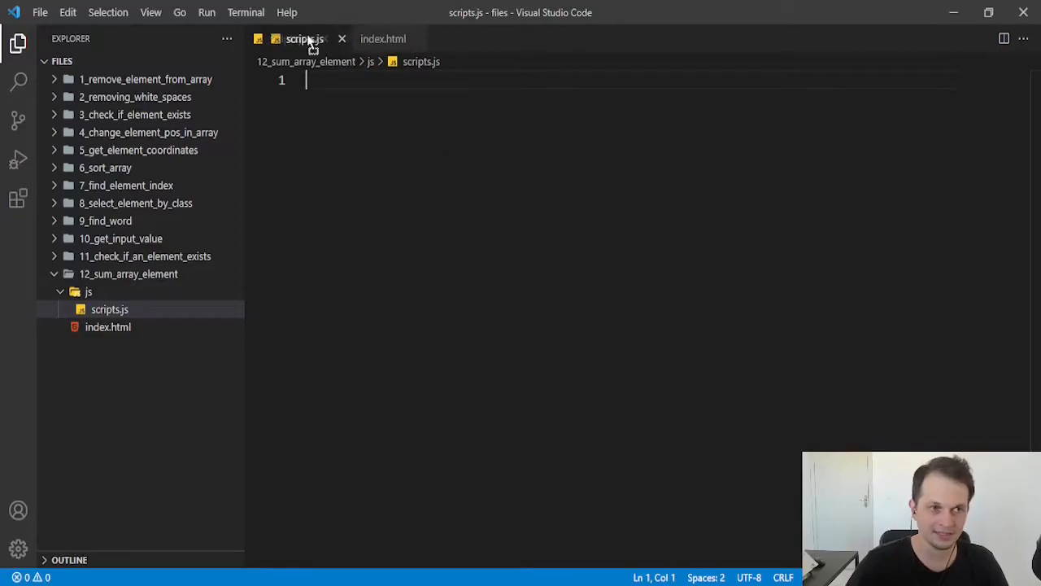
left_click_drag(287, 39, 390, 38)
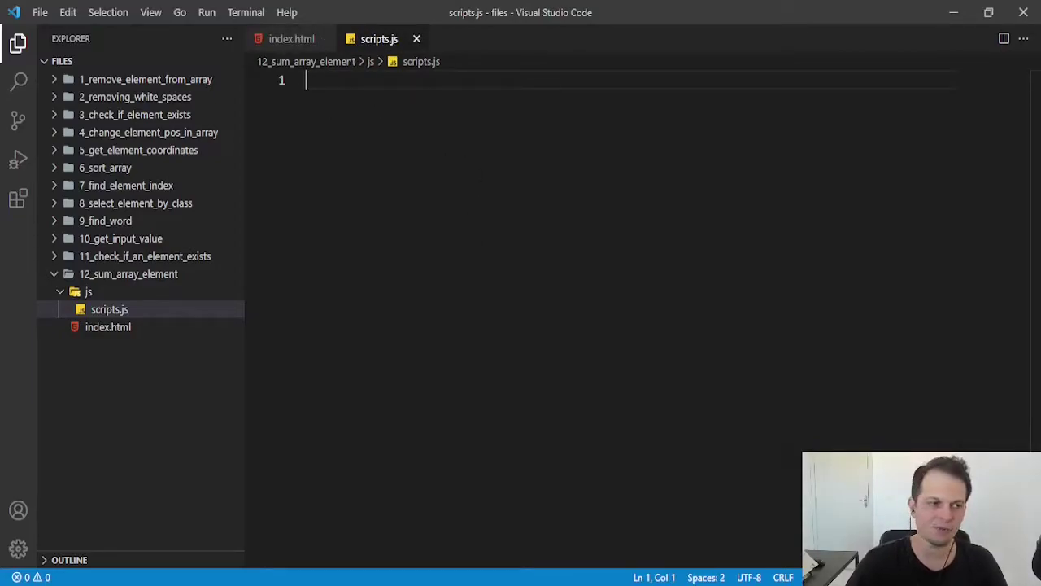
right_click(114, 328)
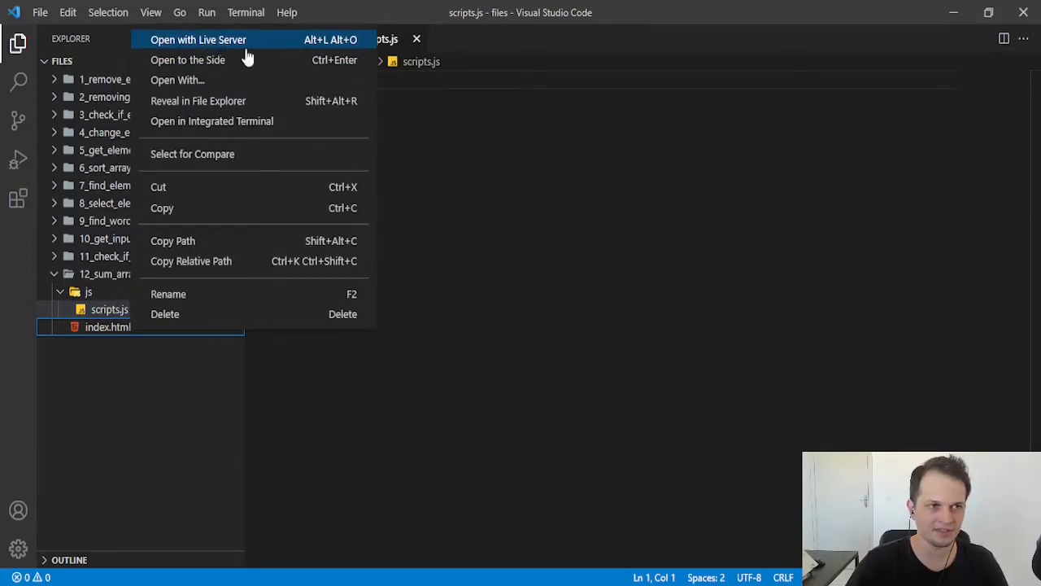
left_click(213, 41)
left_click(18, 201)
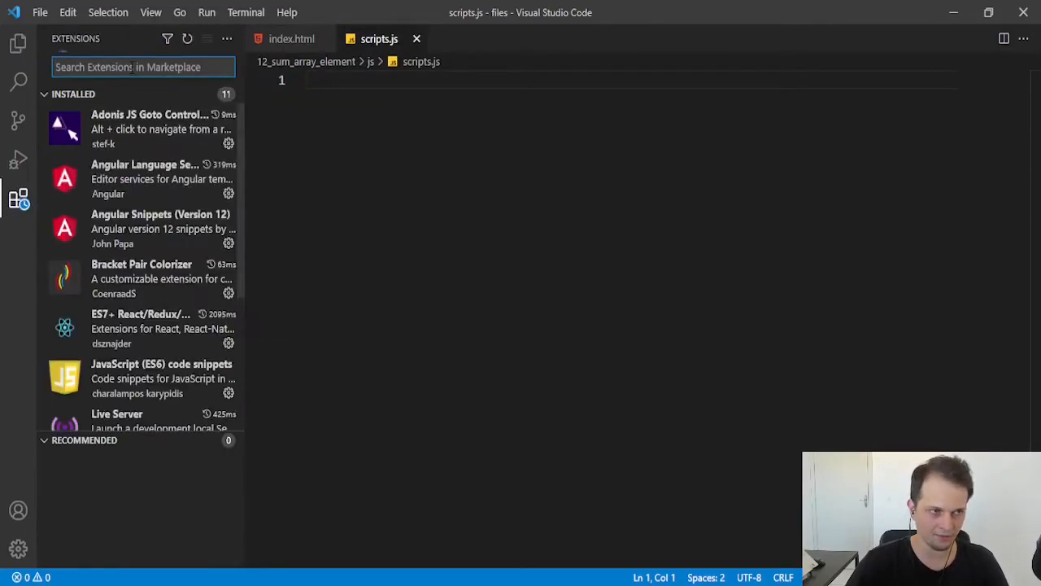
type("live server")
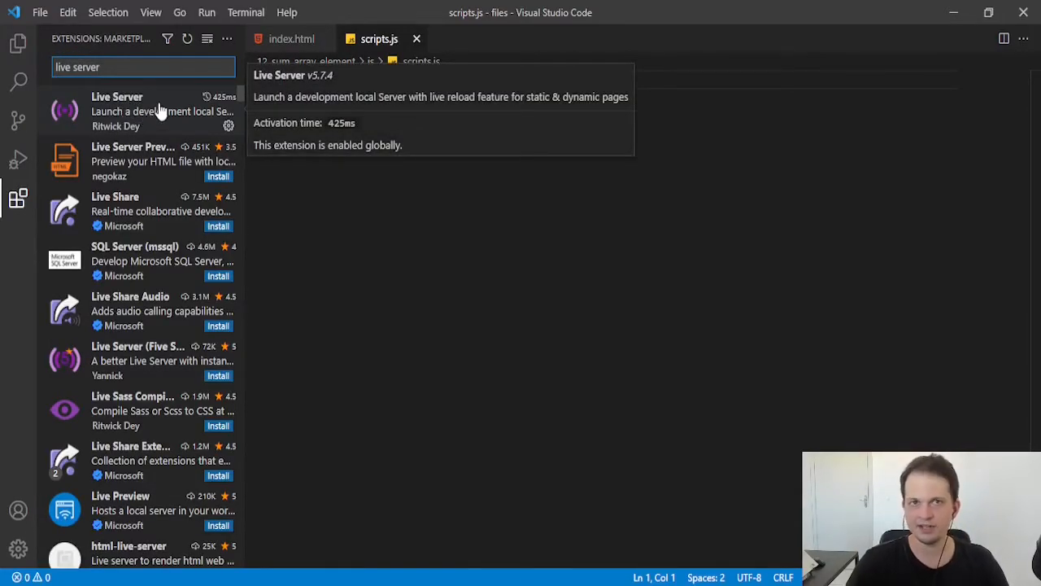
left_click(18, 43)
Step: Declare const arr = [1, 2, 3, 4, 5] and const sum = 0, then a // for loop comment
left_click(413, 104)
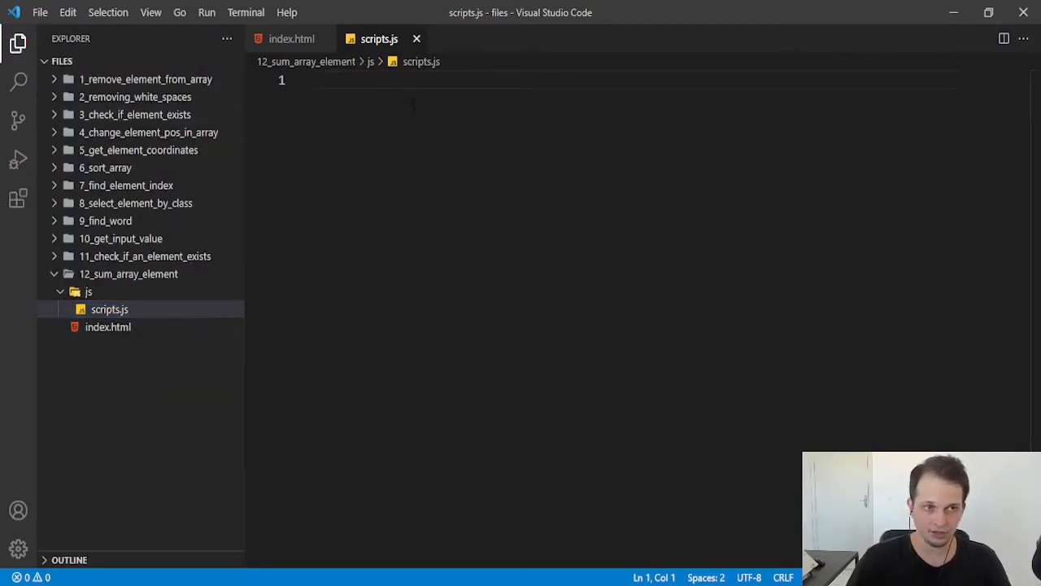
type("const arr ")
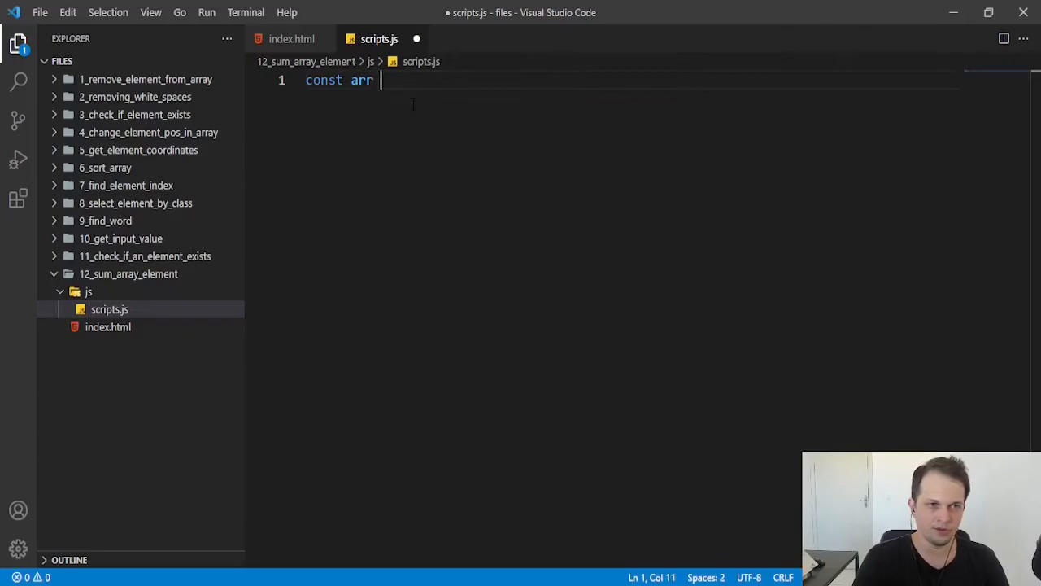
type("= [1, 2,")
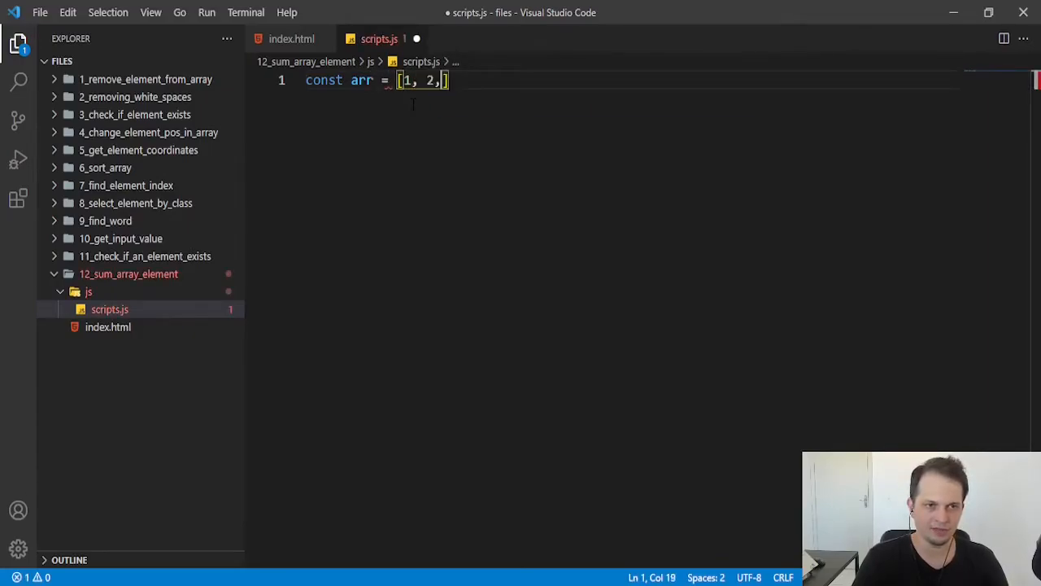
type(" 3, 4, 5")
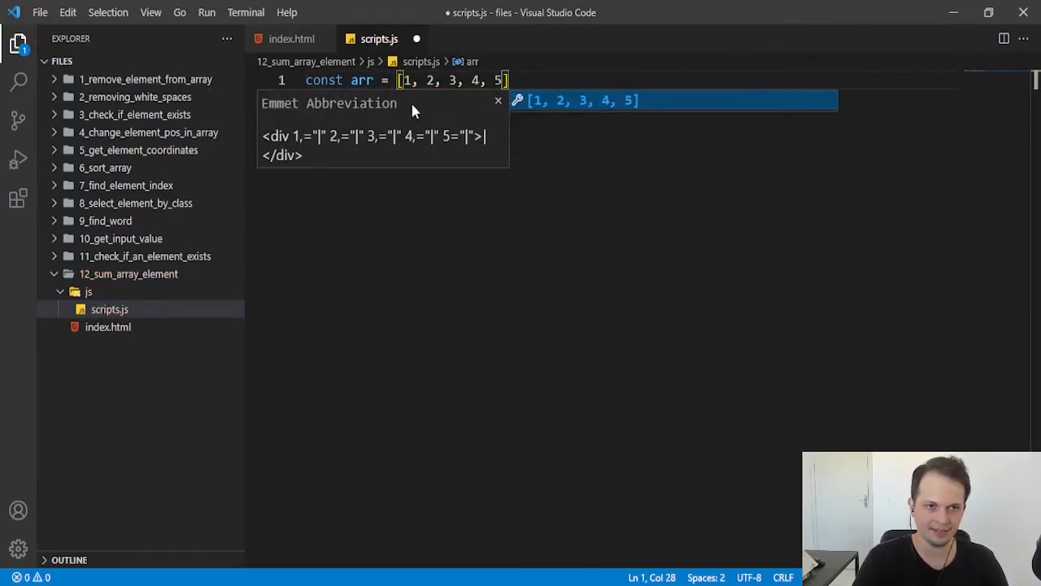
key("Tab")
key("ctrl+z")
key("Return")
type("c")
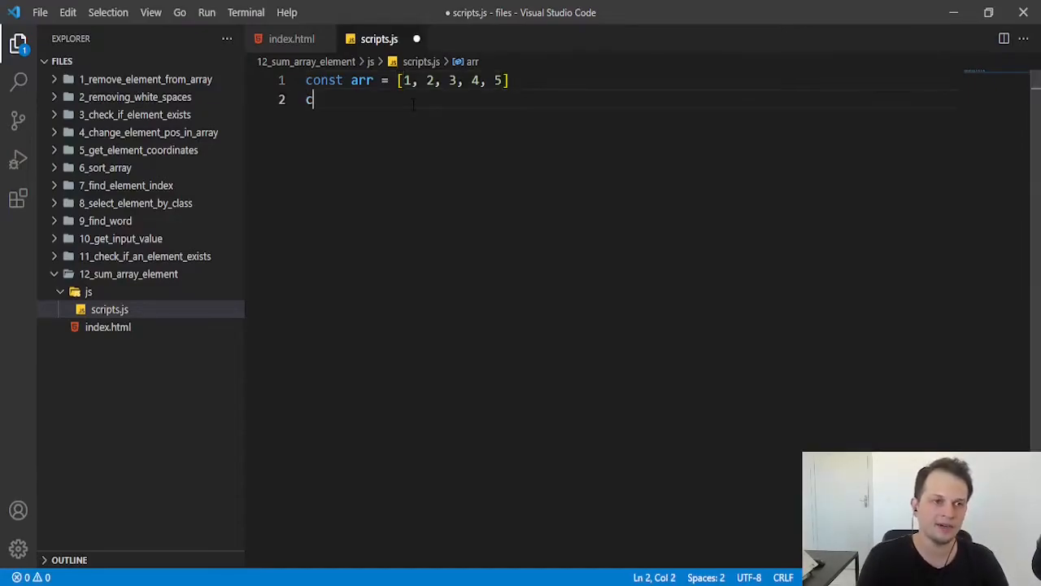
type("onst sum = 0")
key("Return")
key("Return")
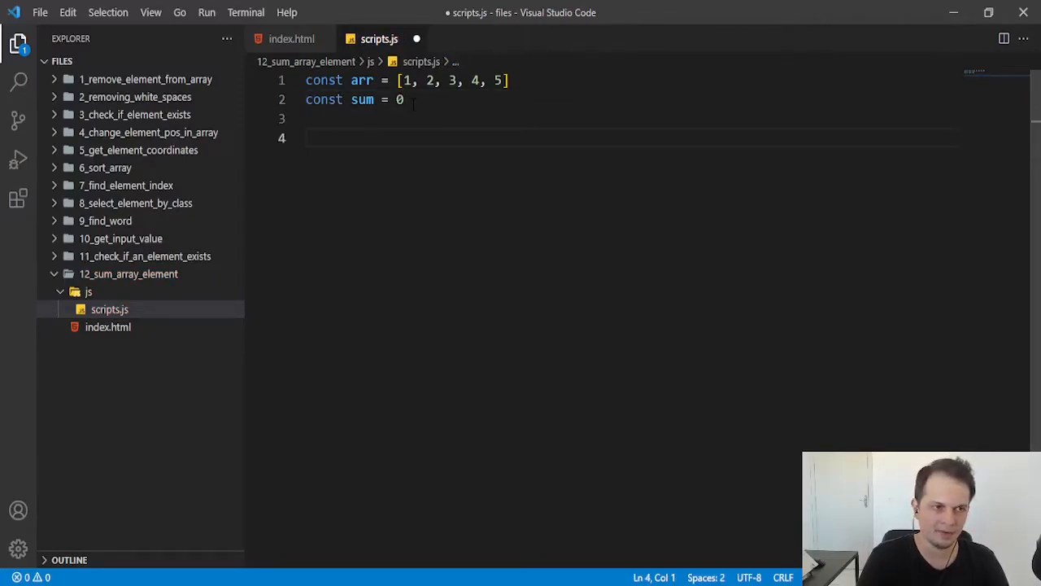
type("// ")
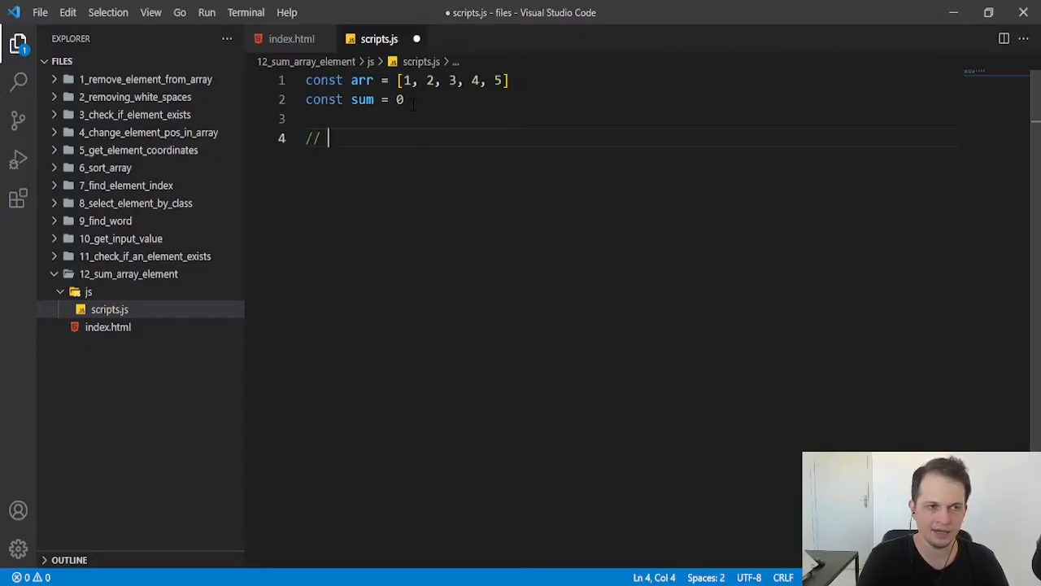
type("for loop")
Step: Write for(let i = 0; i < arr.length; i++) { with an empty body
key("Return")
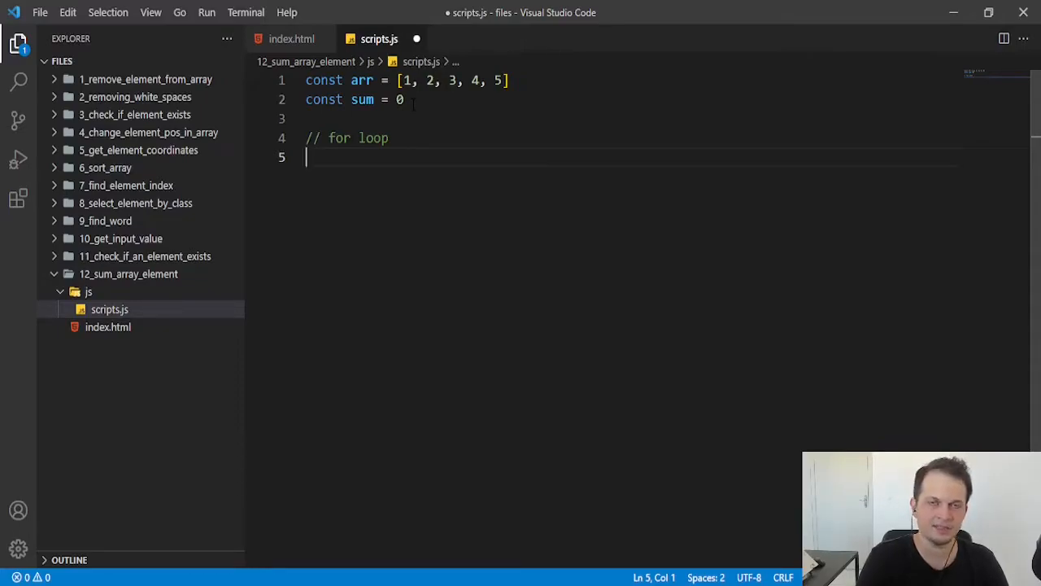
type("f")
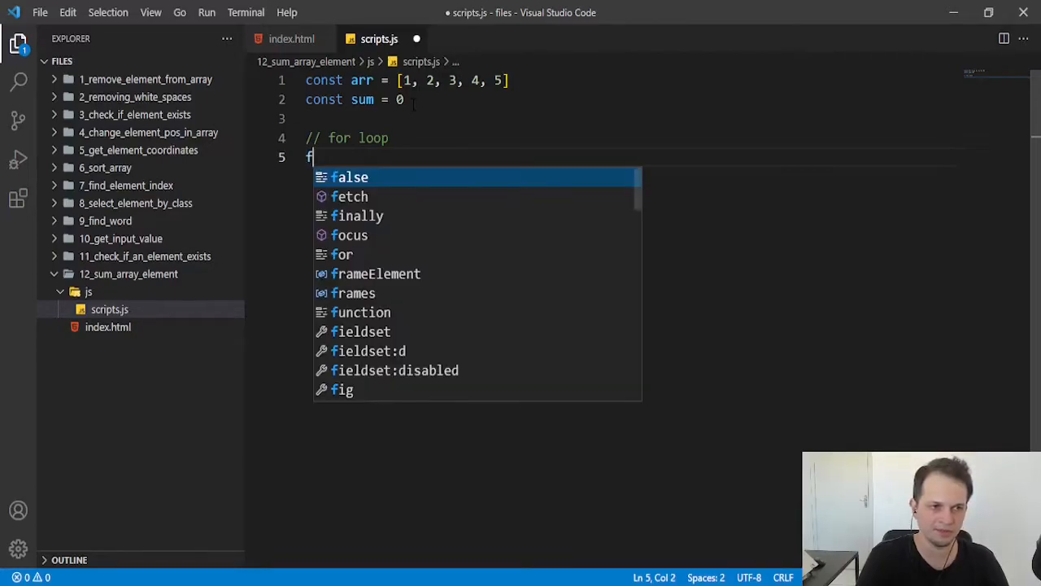
type("or(")
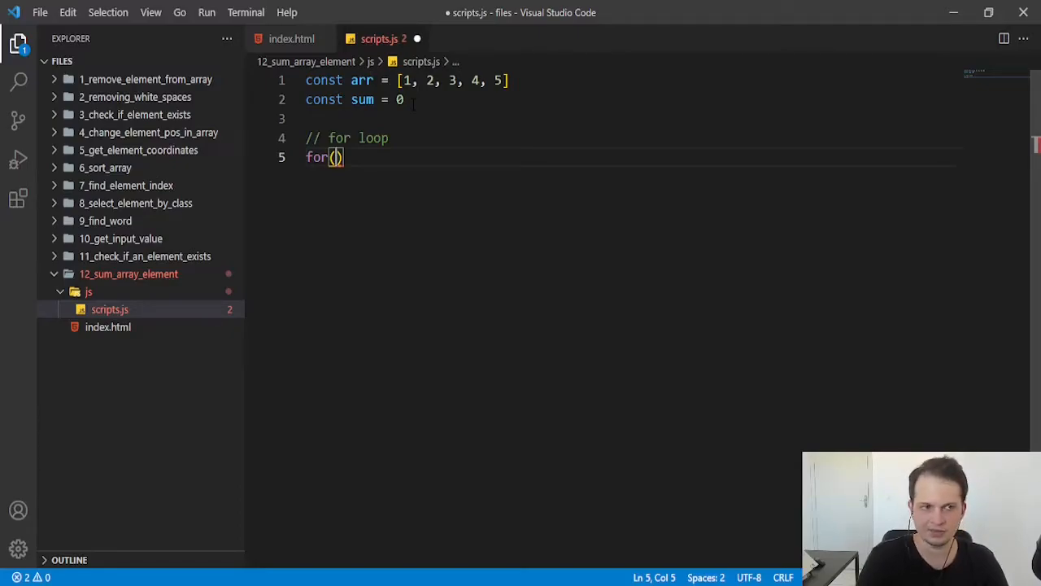
type("let i = 0")
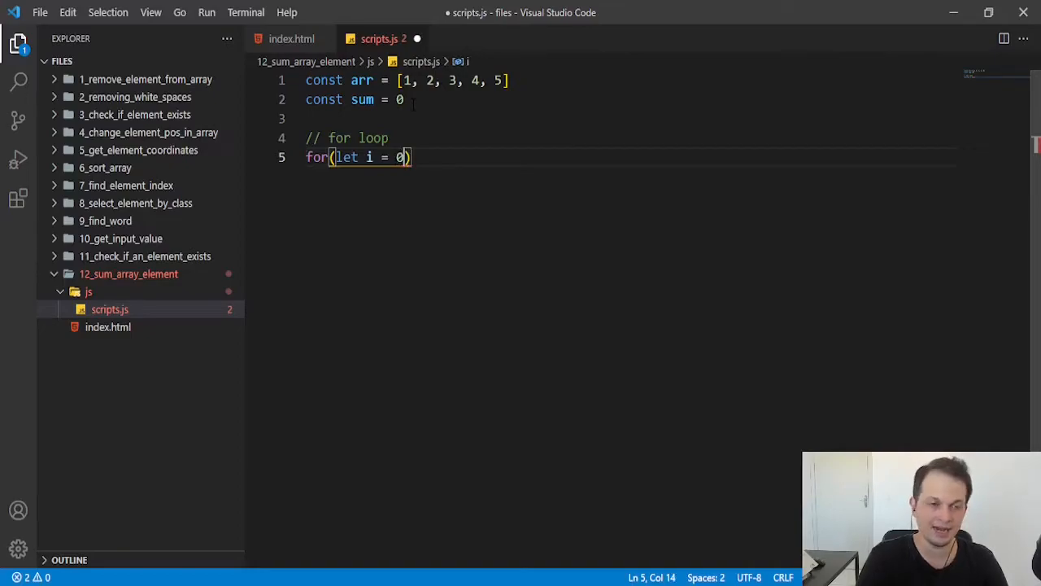
type(";")
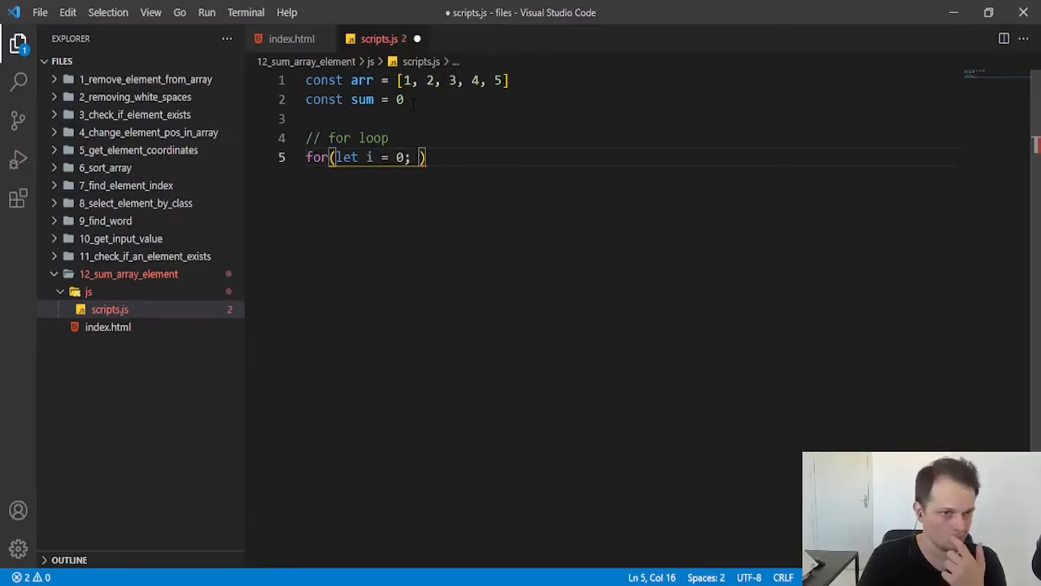
type("i ")
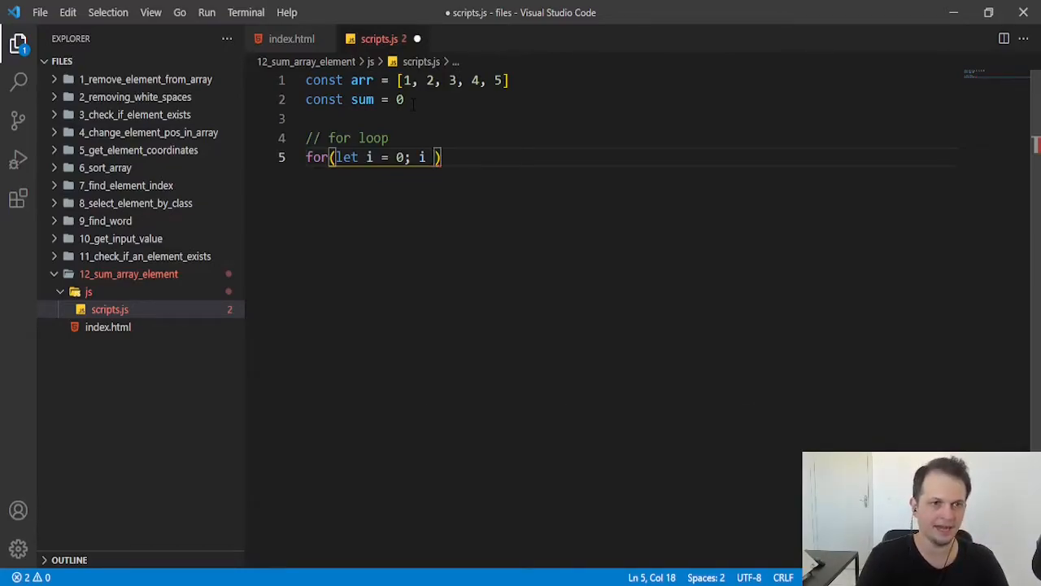
type("< ")
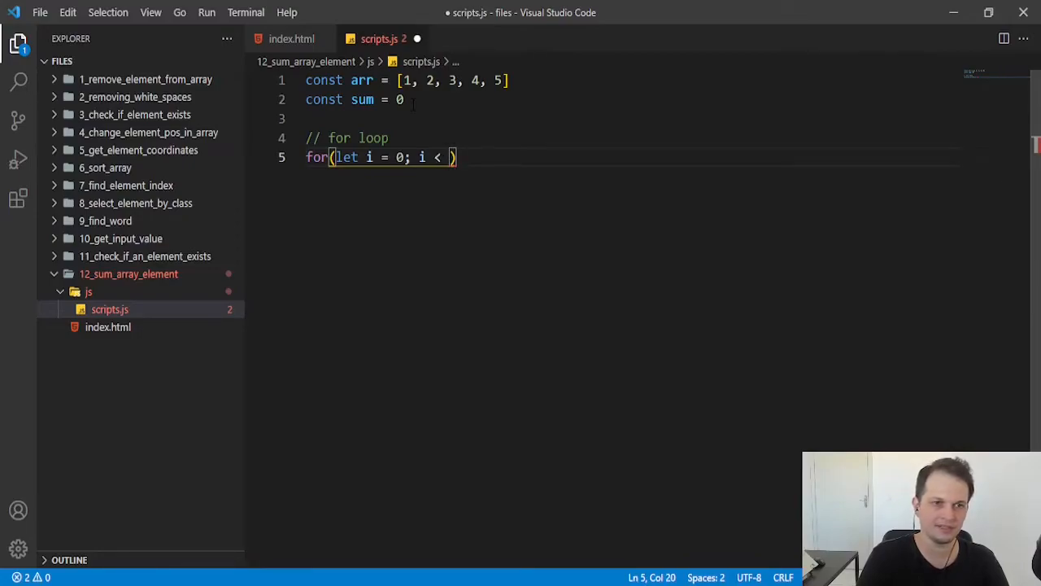
type("arr")
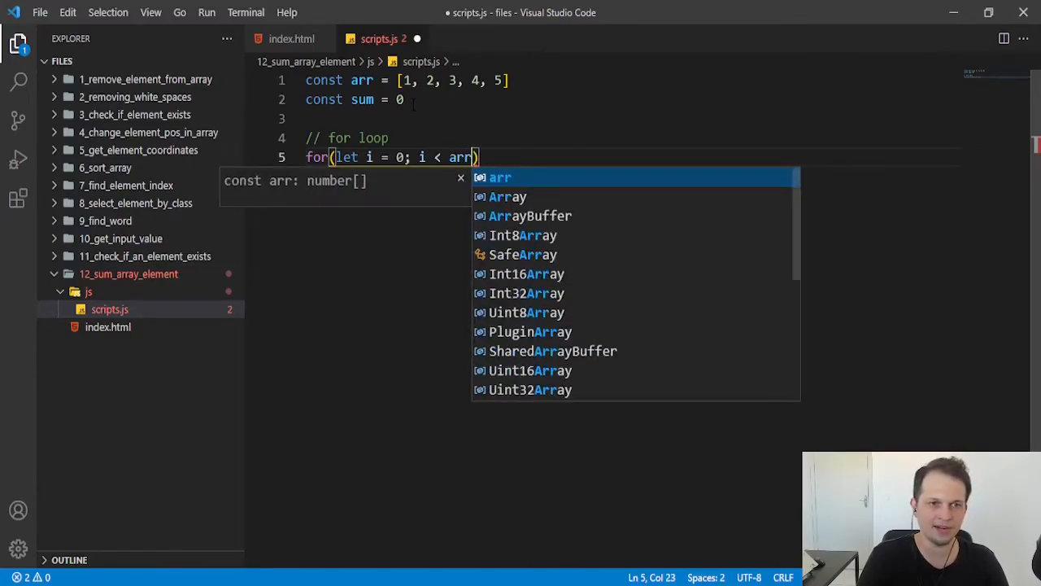
type(".length")
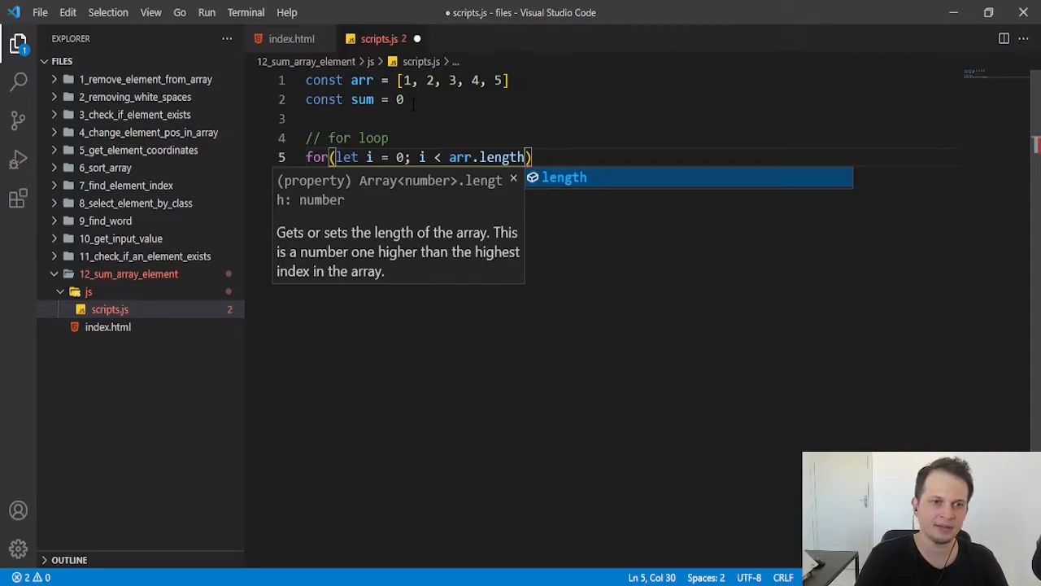
type("; ")
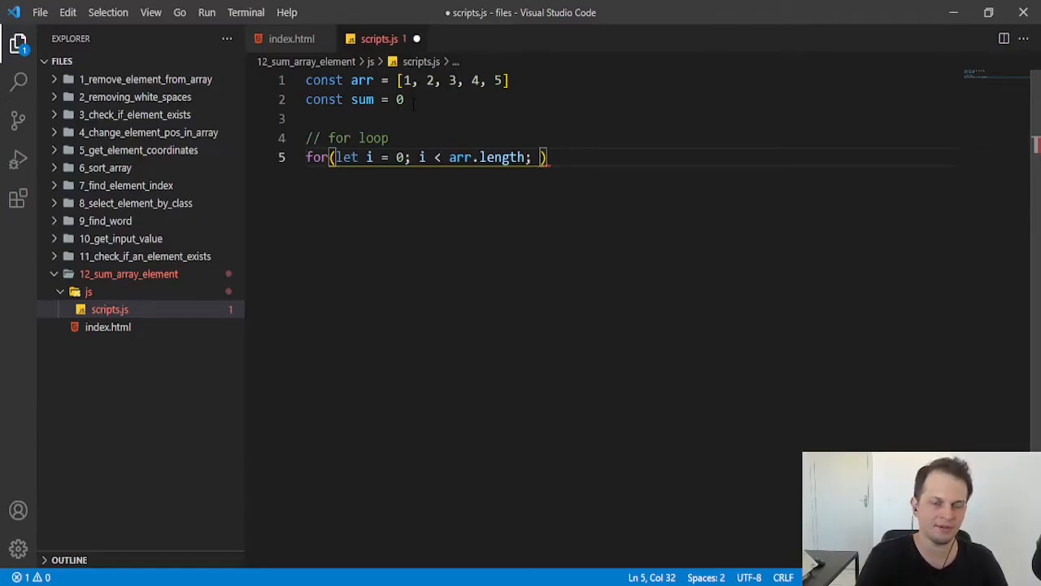
type("i")
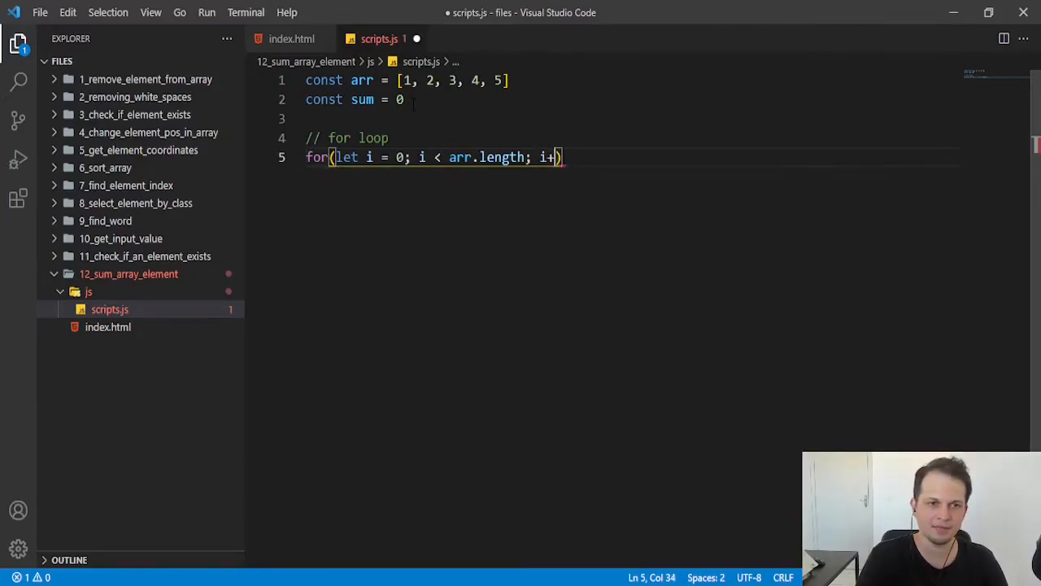
type("++")
key("Right")
type("{")
Step: Fill the loop body with sum += arr[i]
key("Return")
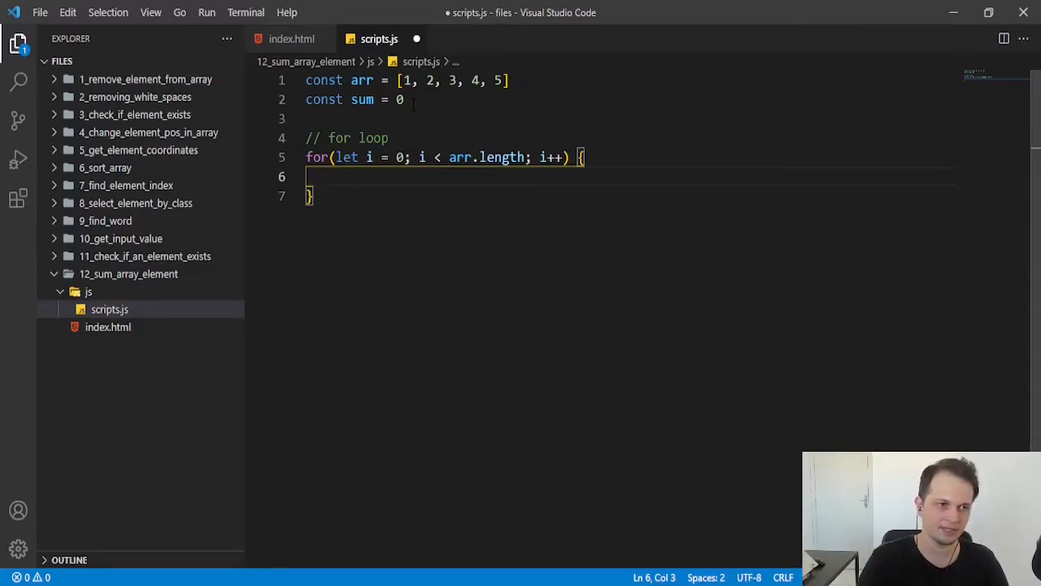
type("sum ")
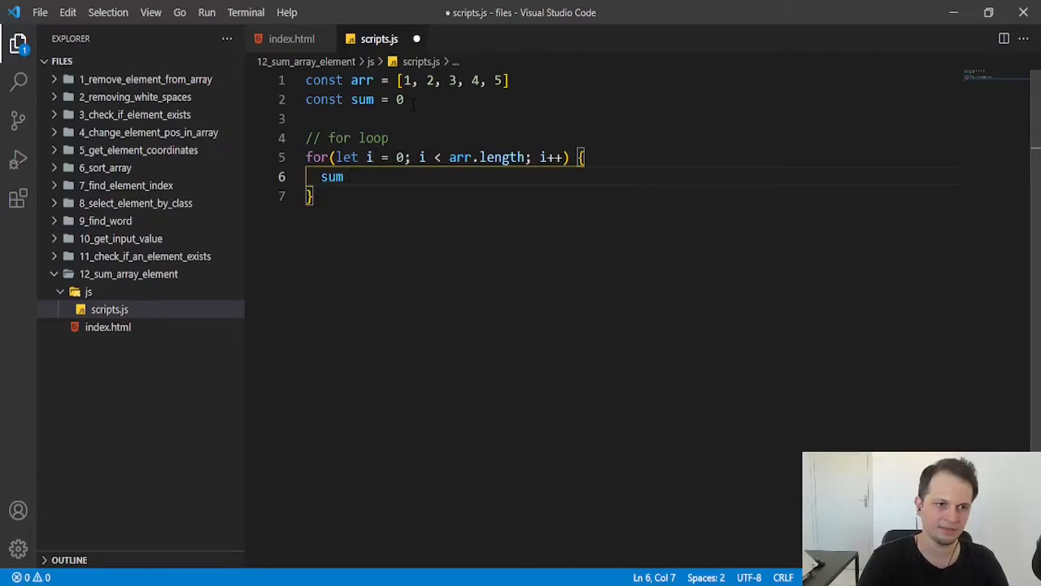
type("+= arr")
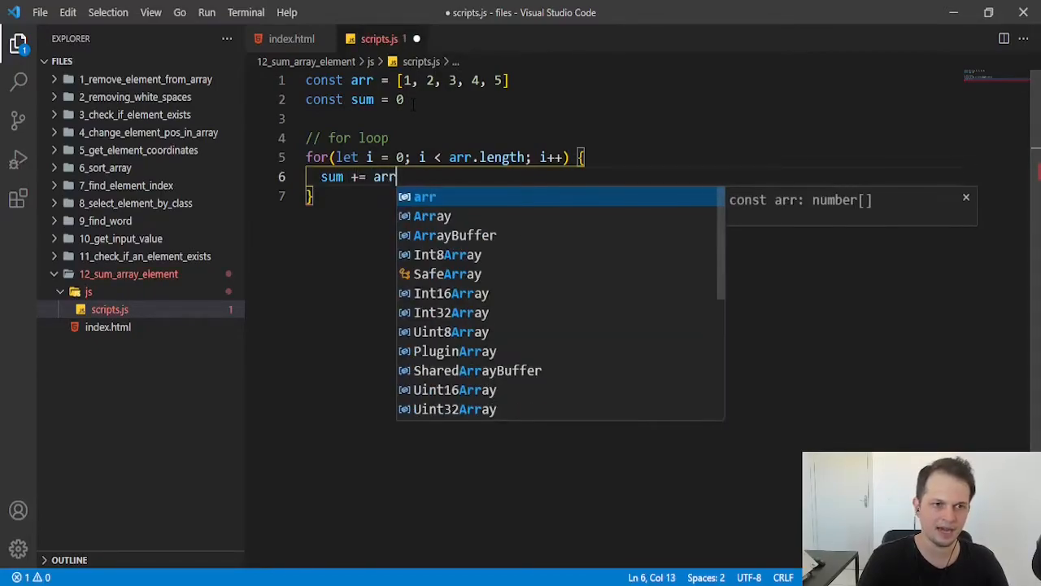
type("[")
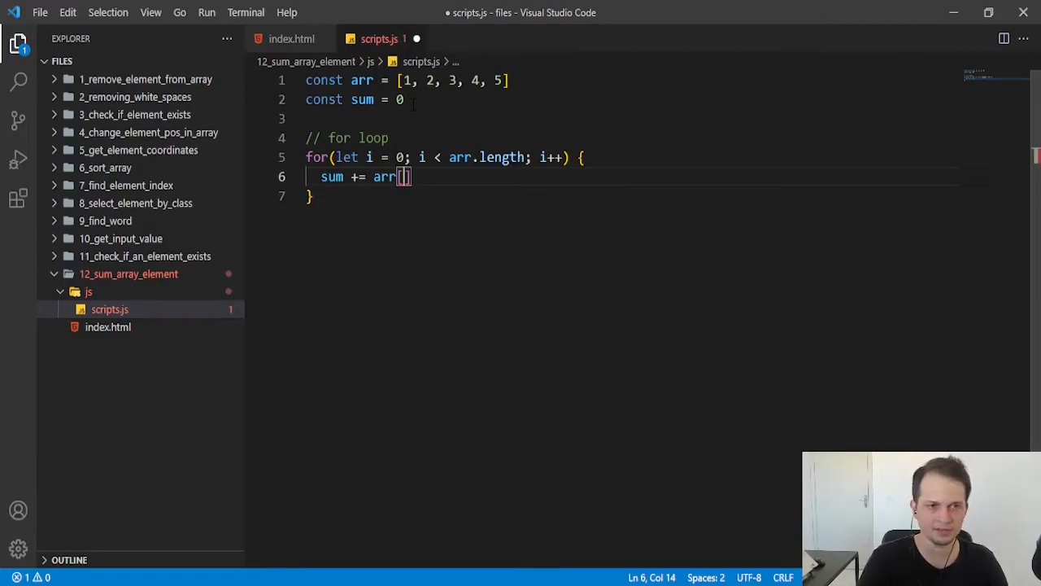
type("i")
key("Escape")
key("Down")
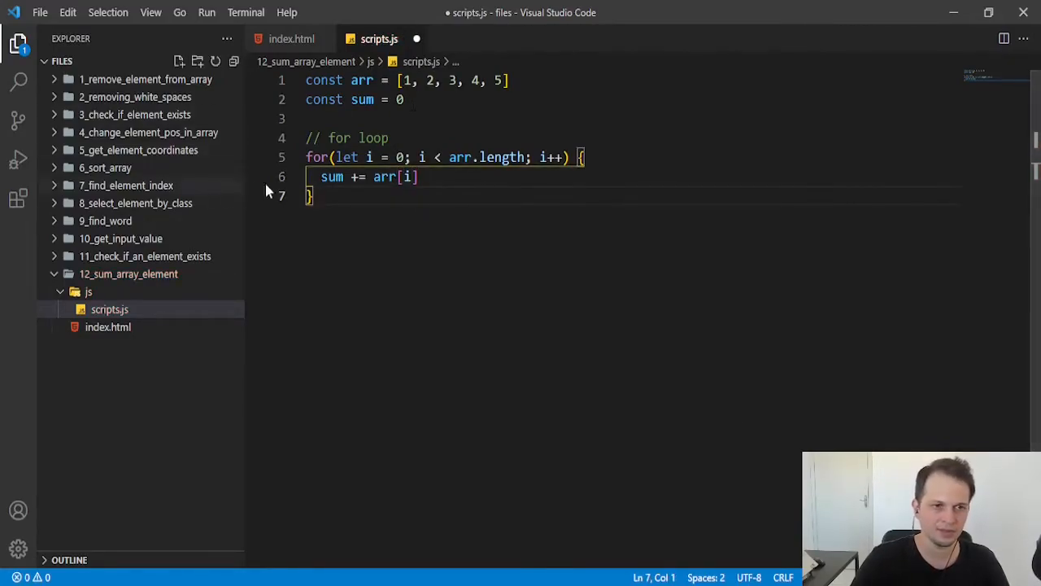
double_click(369, 157)
Step: After the loop's closing brace, start a console.log( line for the sum
left_click(410, 177)
left_click(440, 196)
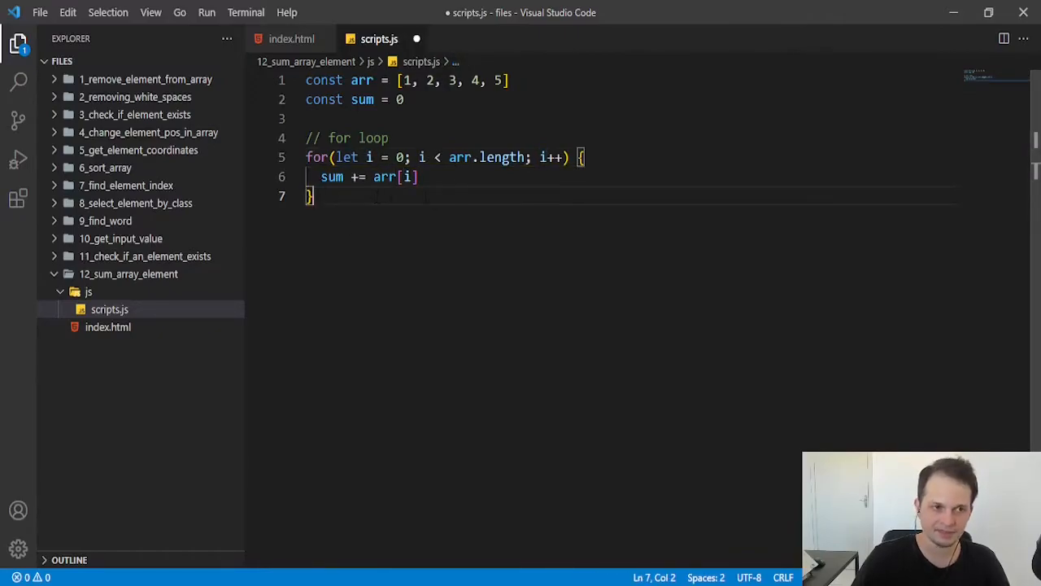
key("Return")
key("Return")
type("consolelo")
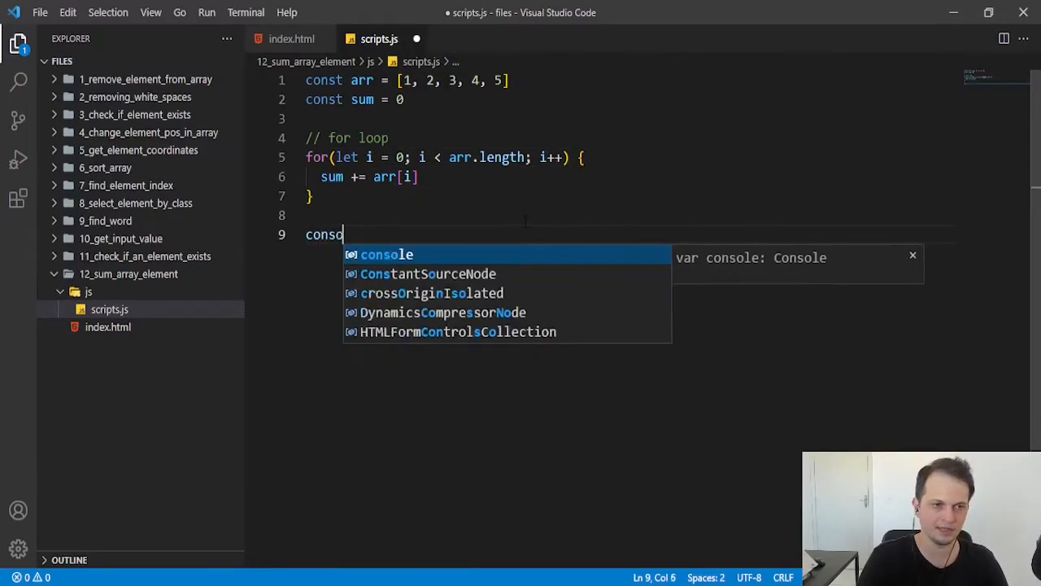
key("BackSpace")
key("BackSpace")
type(".log(sum")
Step: Save scripts.js with auto-formatting and serve index.html with Live Server
key("Escape")
key("ctrl+s")
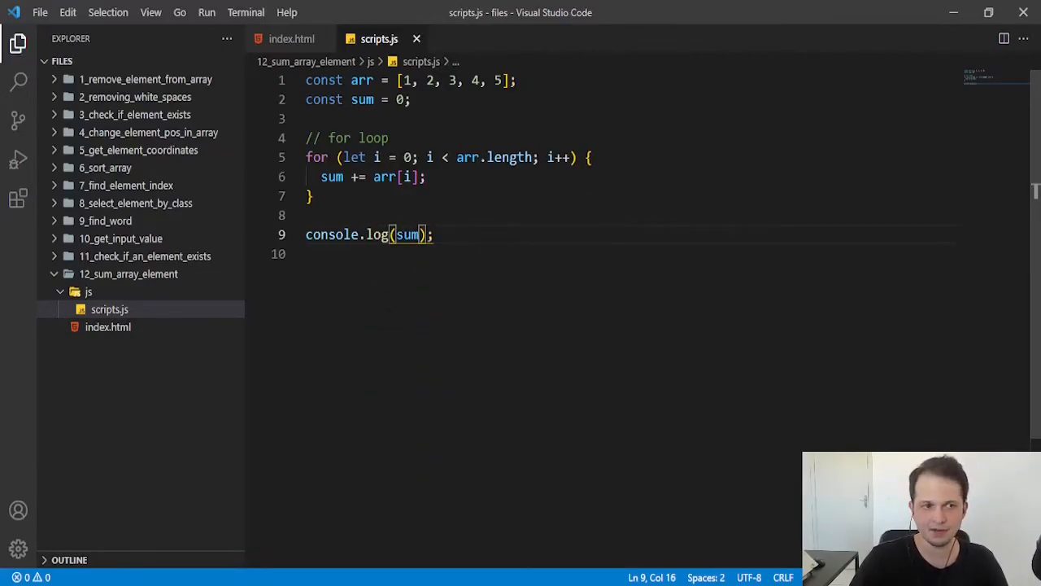
right_click(105, 327)
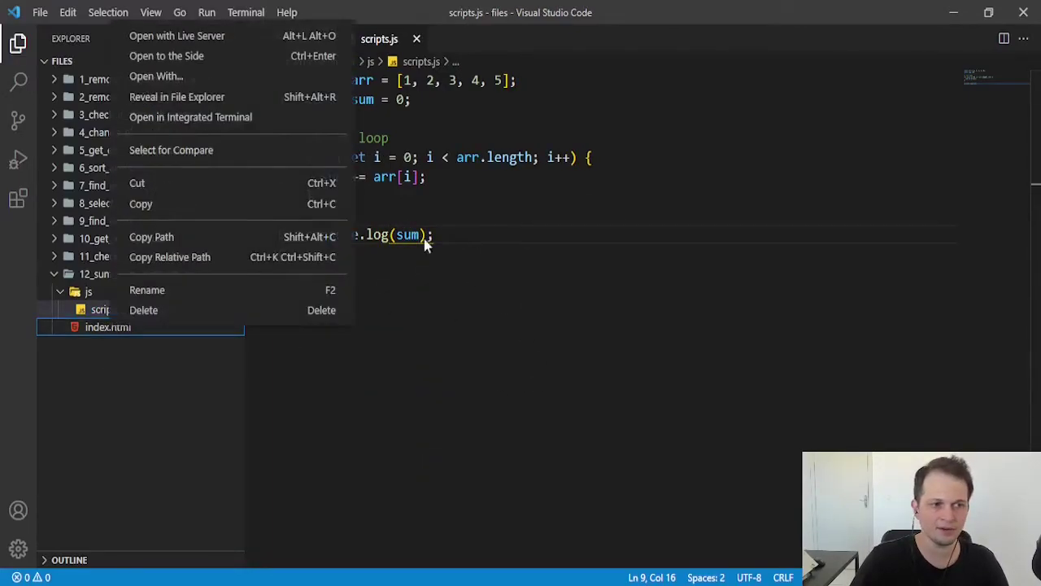
left_click(187, 33)
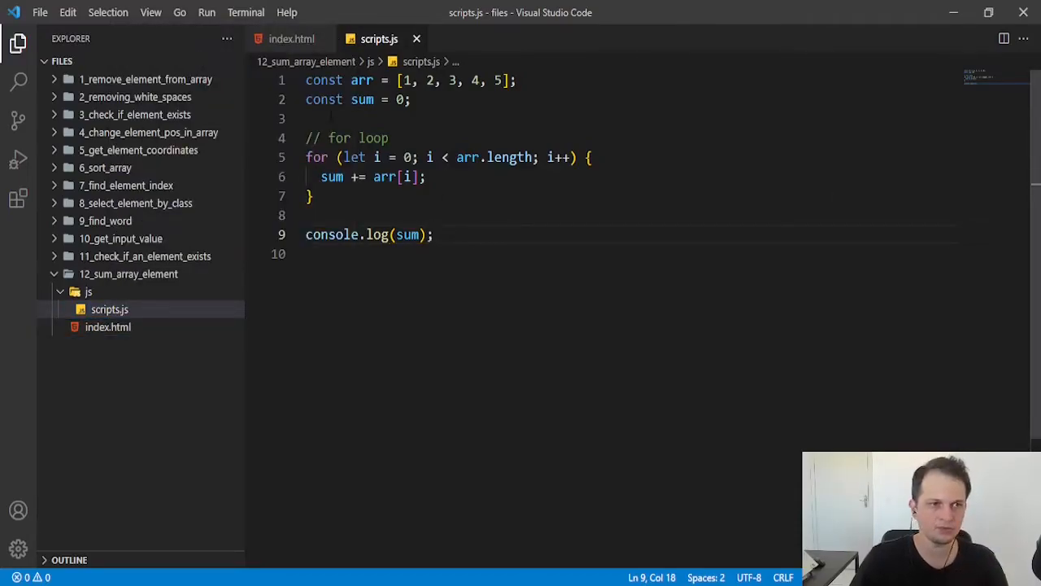
Step: Highlight the sum declaration and accumulation line, selecting const on line 2 to replace it
left_click_drag(305, 100, 306, 119)
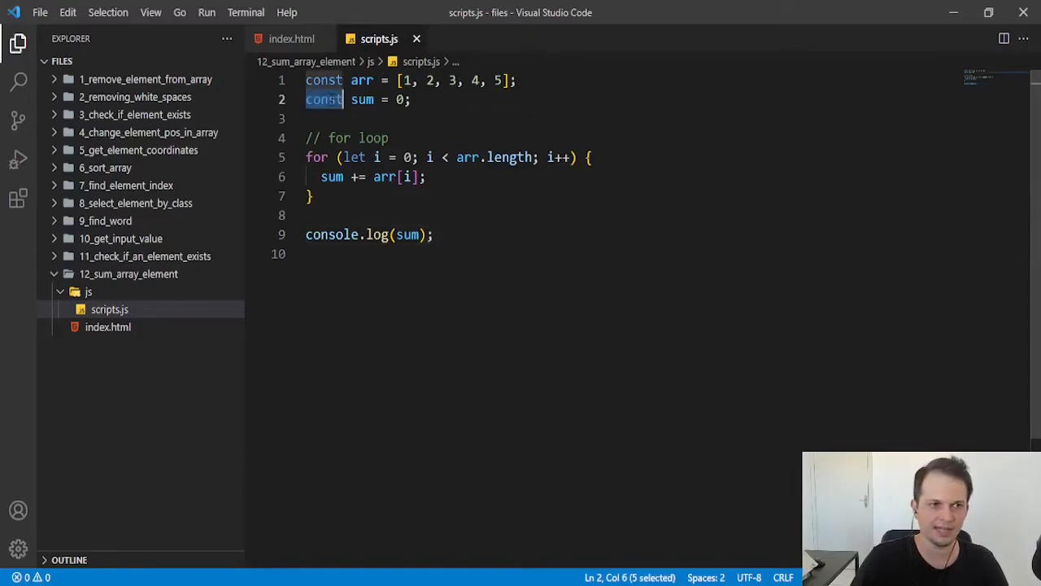
double_click(323, 99)
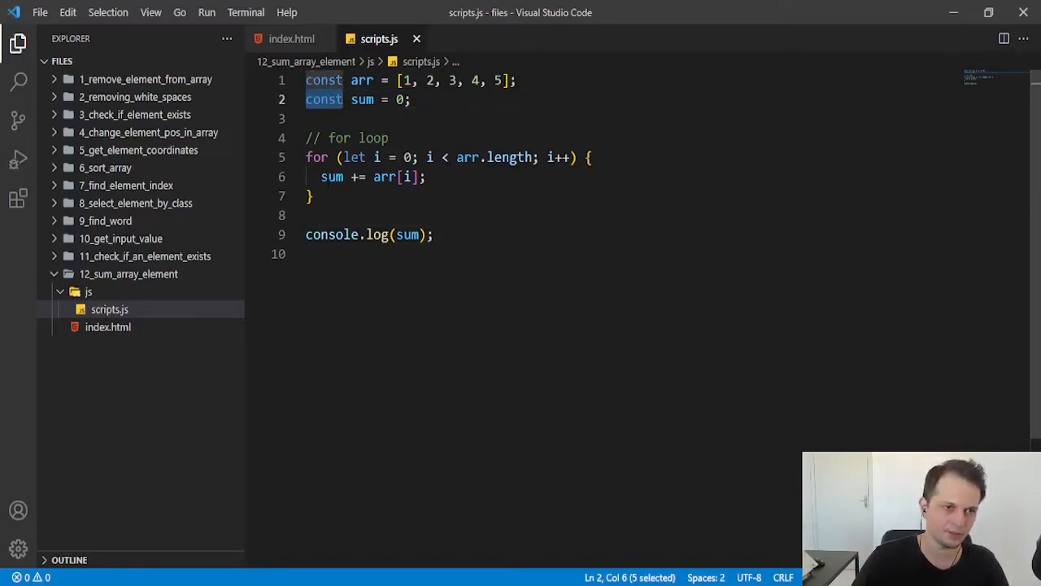
left_click_drag(322, 177, 426, 176)
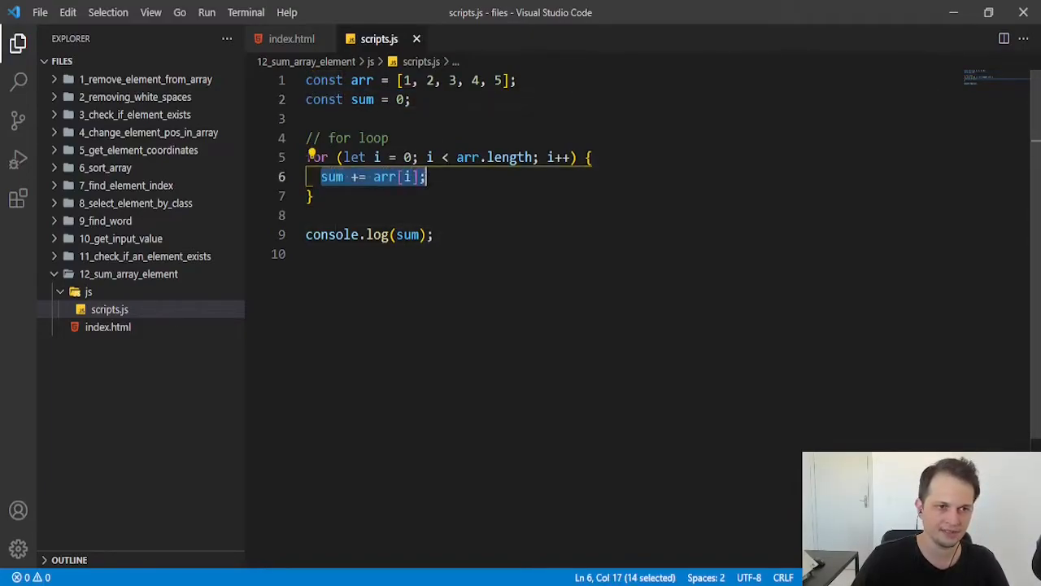
left_click(321, 99)
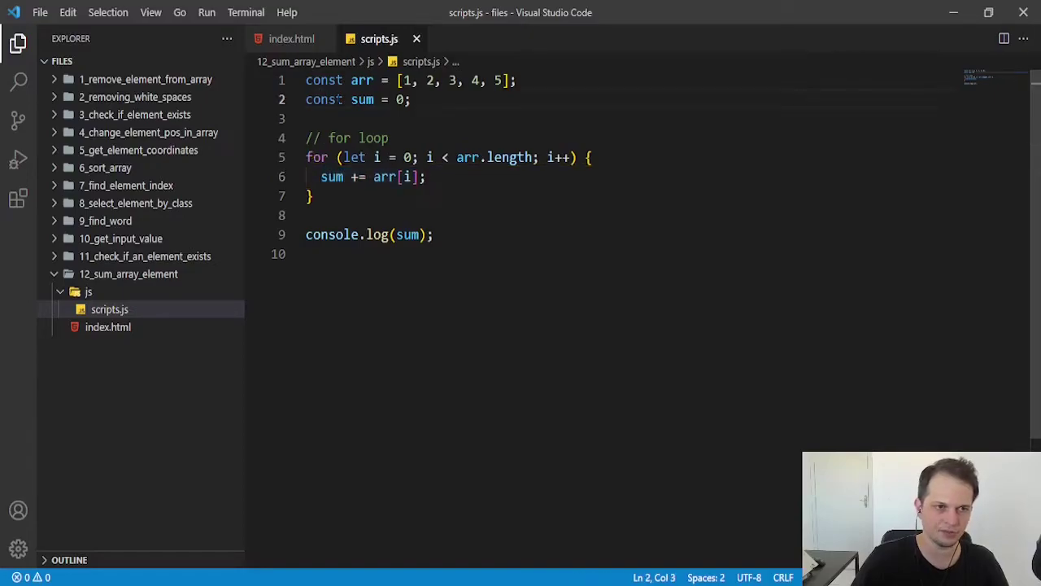
double_click(339, 98)
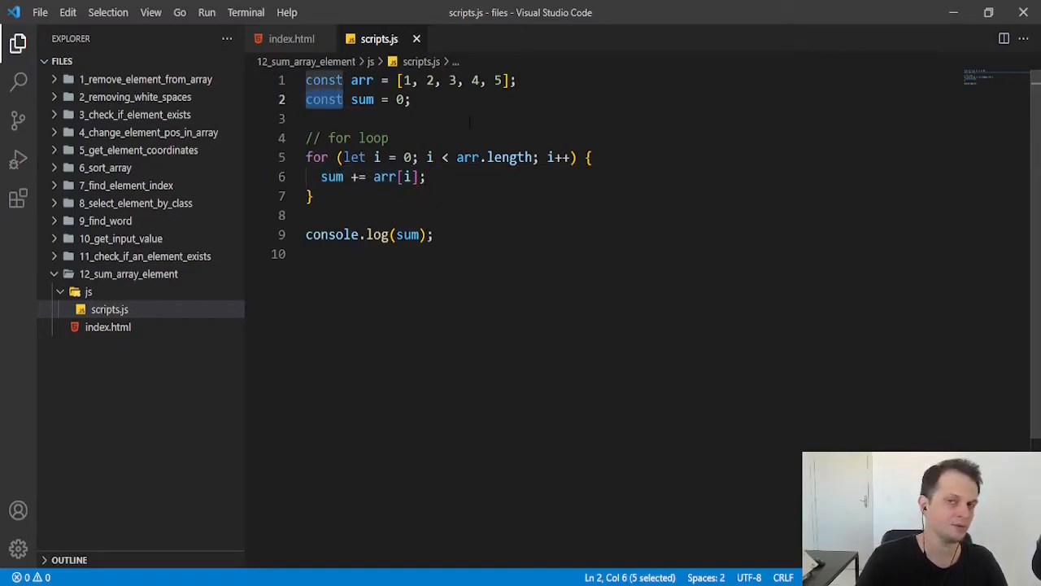
type("let")
Step: Declare sum with let, save, and switch to the browser console showing 15
key("Escape")
key("ctrl+s")
left_click(470, 235)
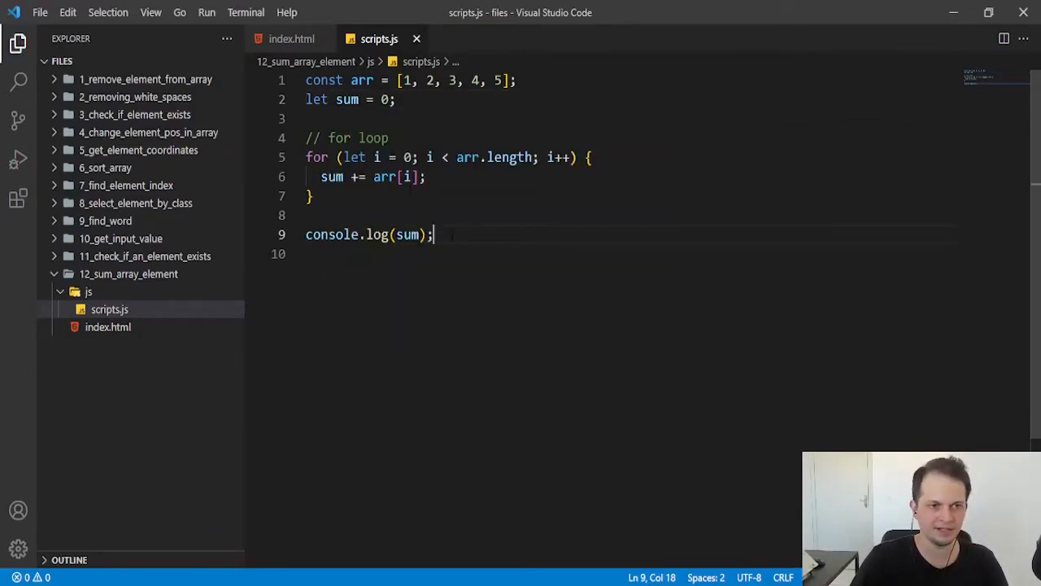
left_click_drag(440, 235, 285, 245)
left_click(520, 234)
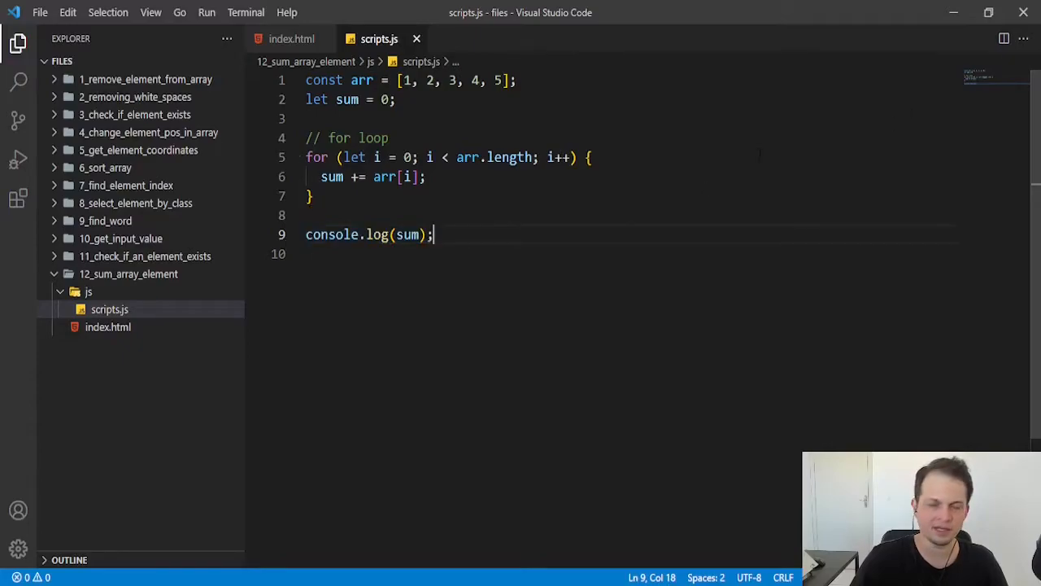
key("alt+Tab")
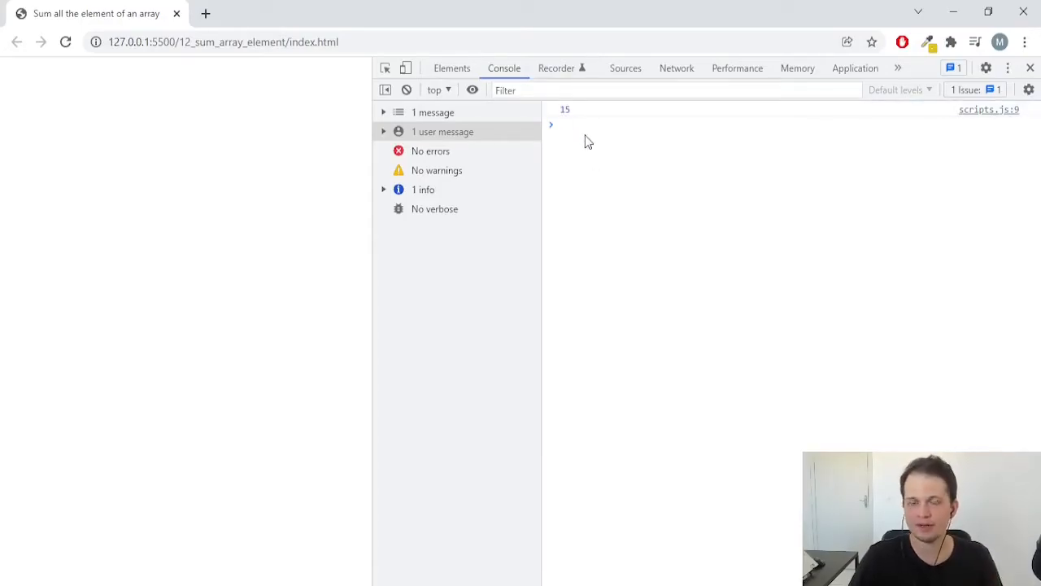
Step: Back in the editor, add a // reduce - ES6 comment below console.log(sum)
key("alt+Tab")
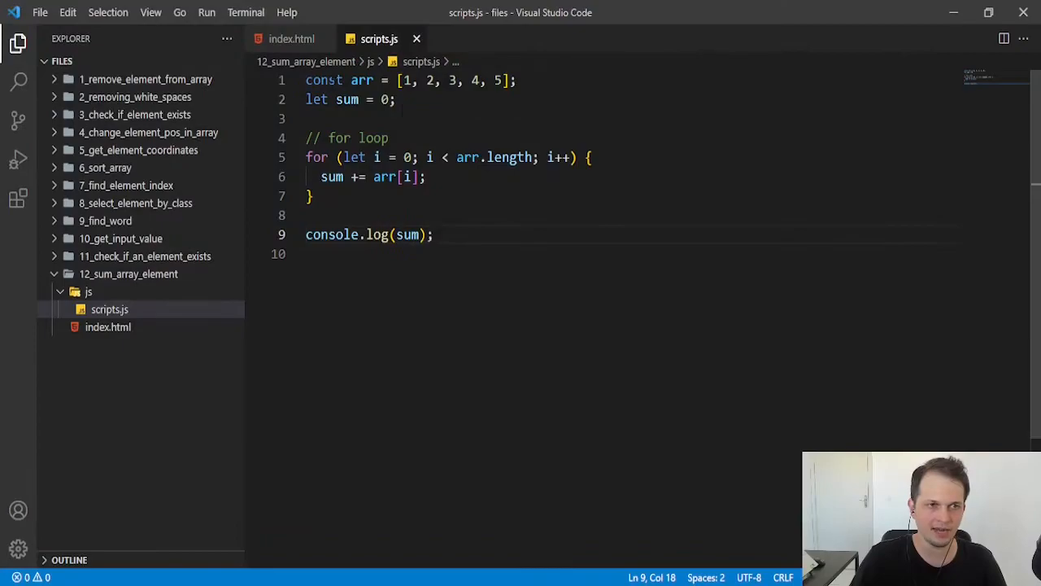
left_click_drag(351, 79, 480, 79)
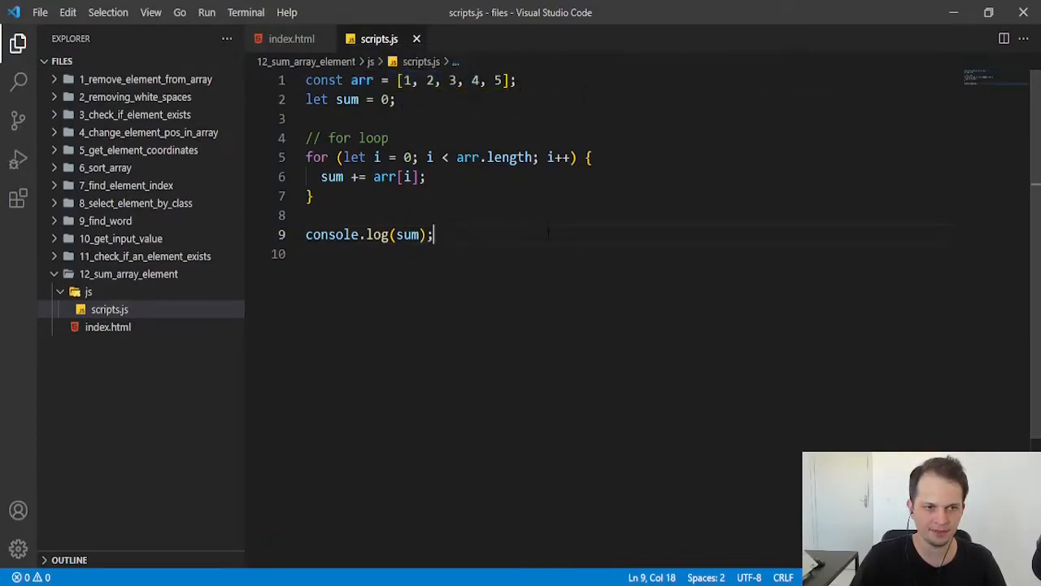
key("Return")
key("Return")
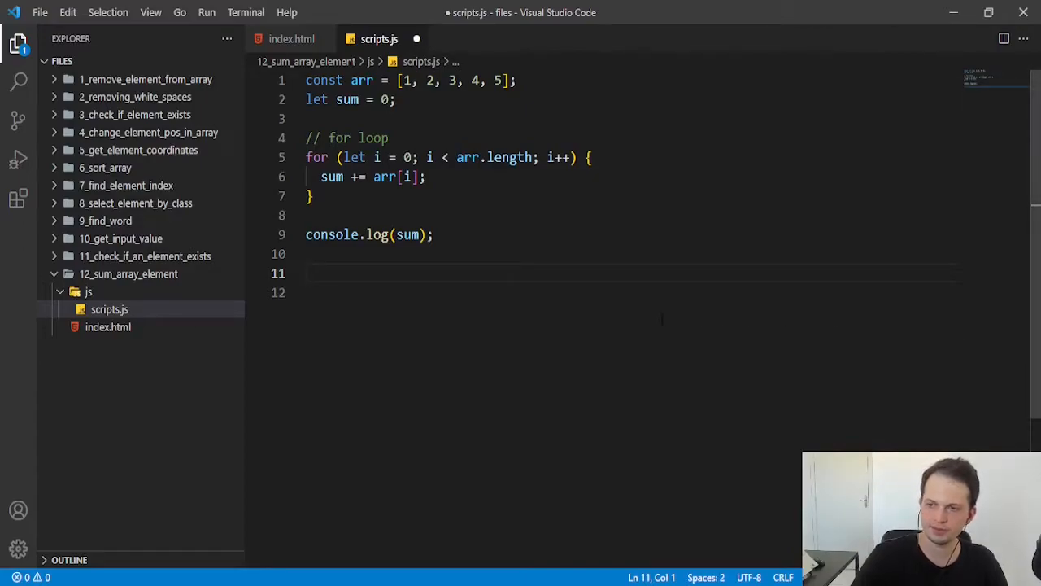
type("// reduce")
key("Return")
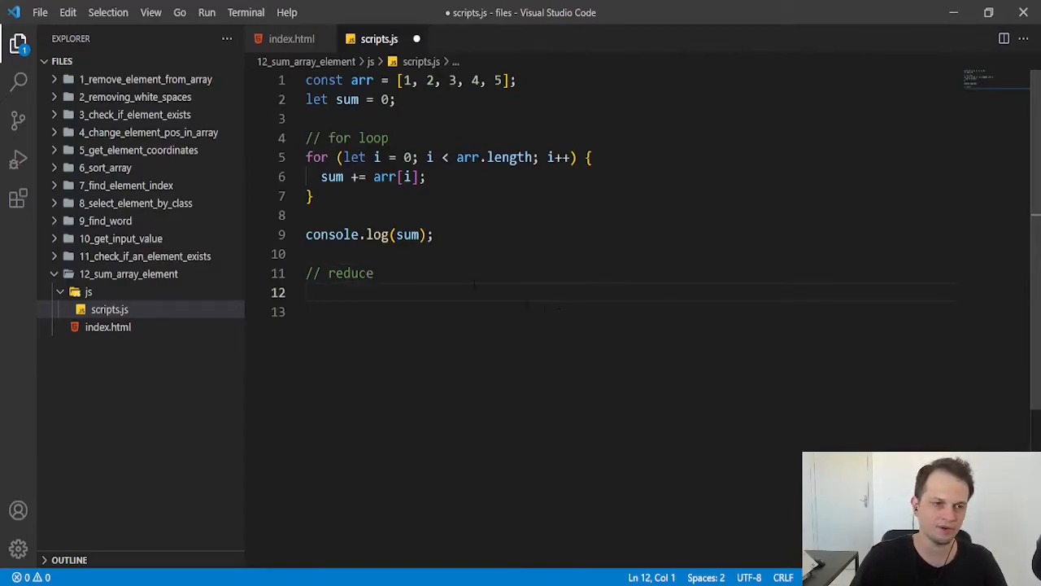
key("Up")
type("- ES6")
key("Down")
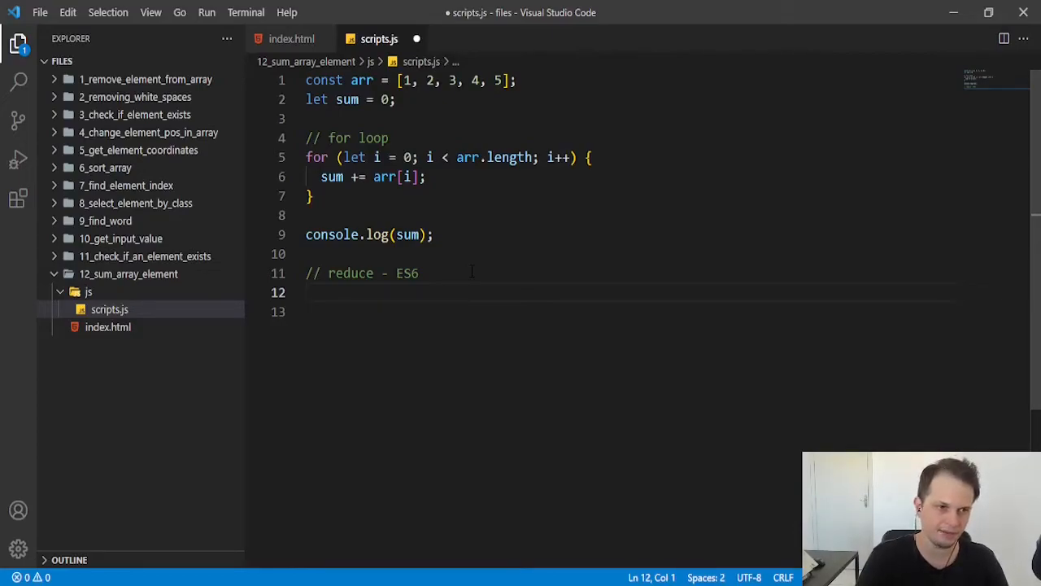
type("let sum2 = ")
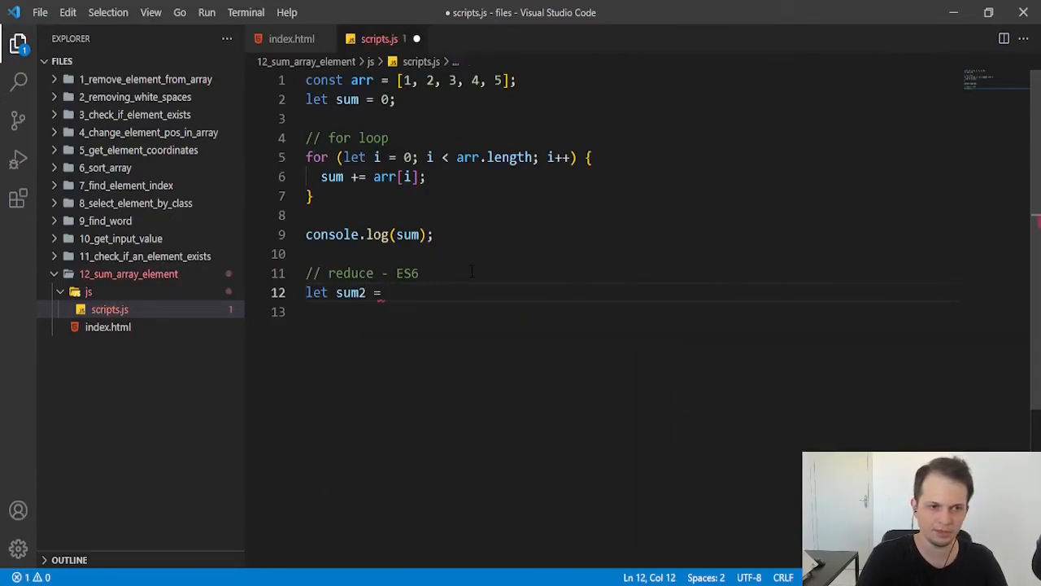
type("arr.reduce(")
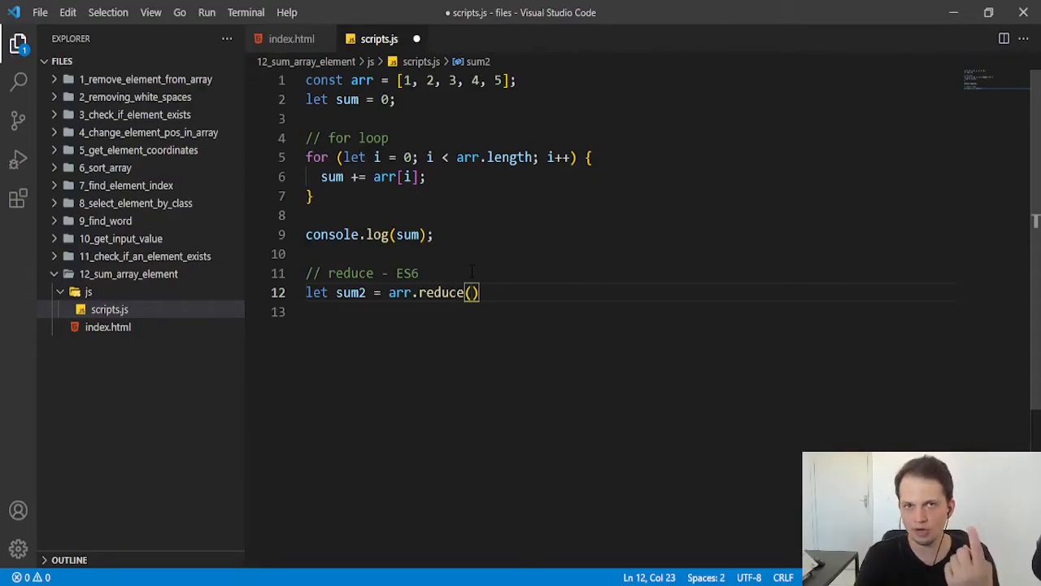
type("function() {")
Step: Write let sum2 = arr.reduce(function (sum, i) { return sum + i; });
key("Return")
left_click(539, 292)
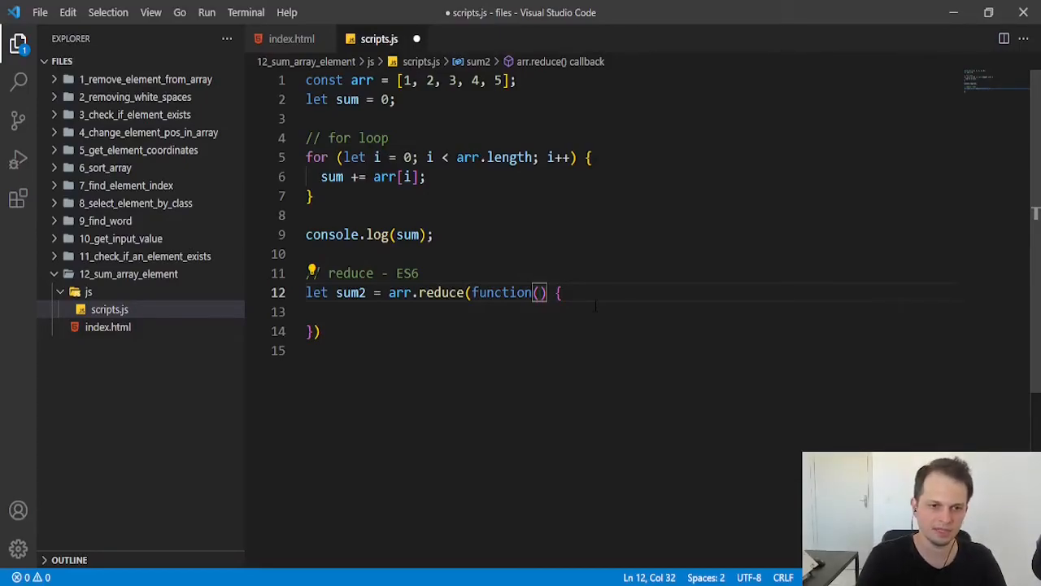
type("sum,")
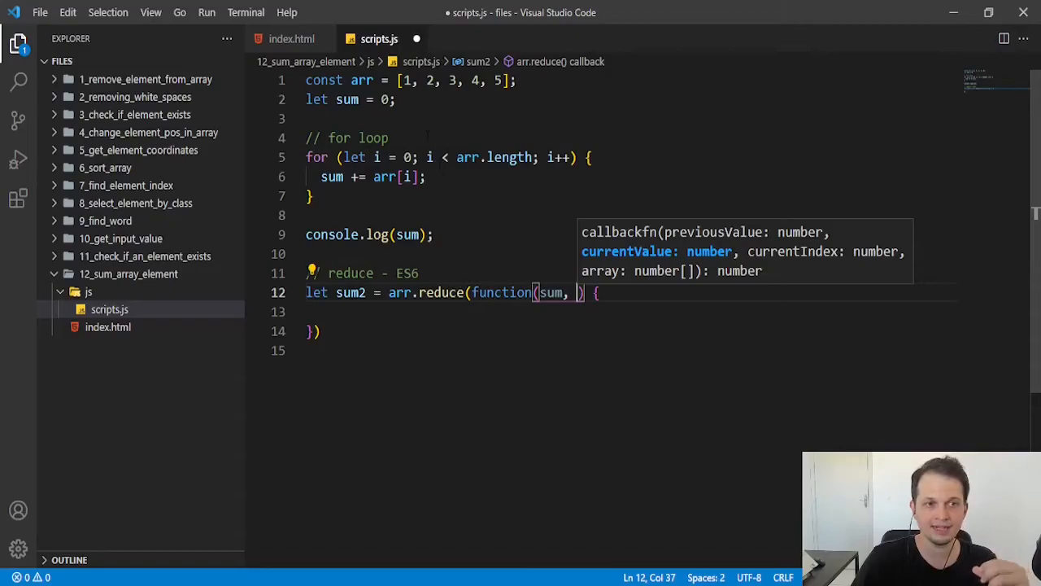
key("Escape")
left_click_drag(322, 331, 389, 292)
left_click(322, 331)
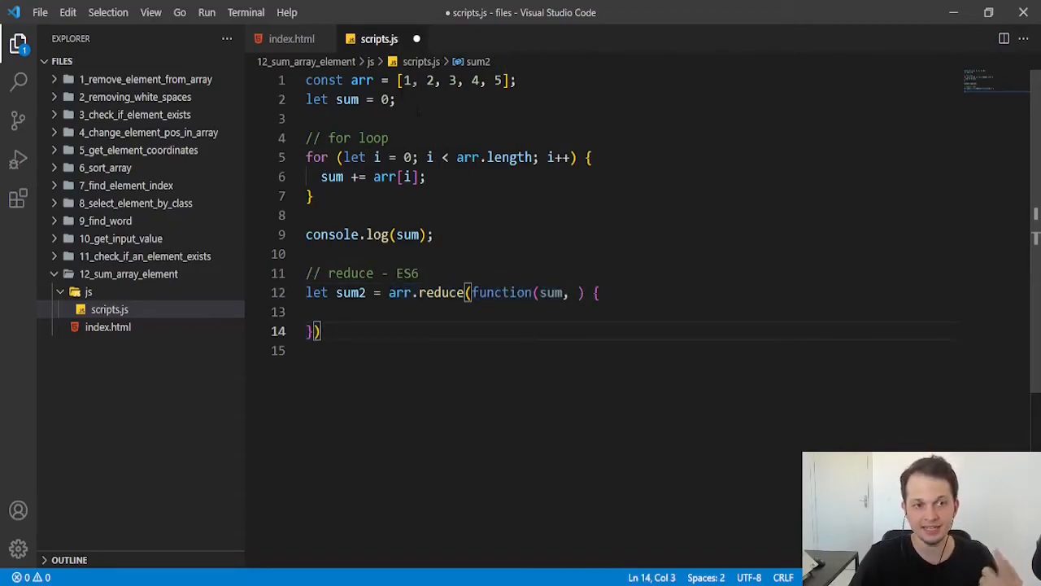
left_click(578, 292)
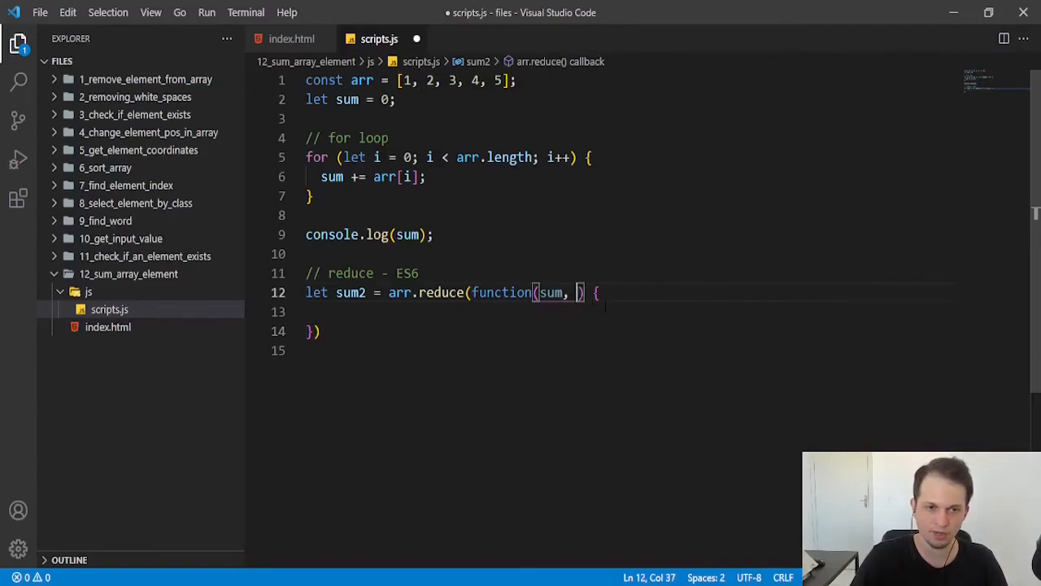
type("i")
key("Down")
type("return ")
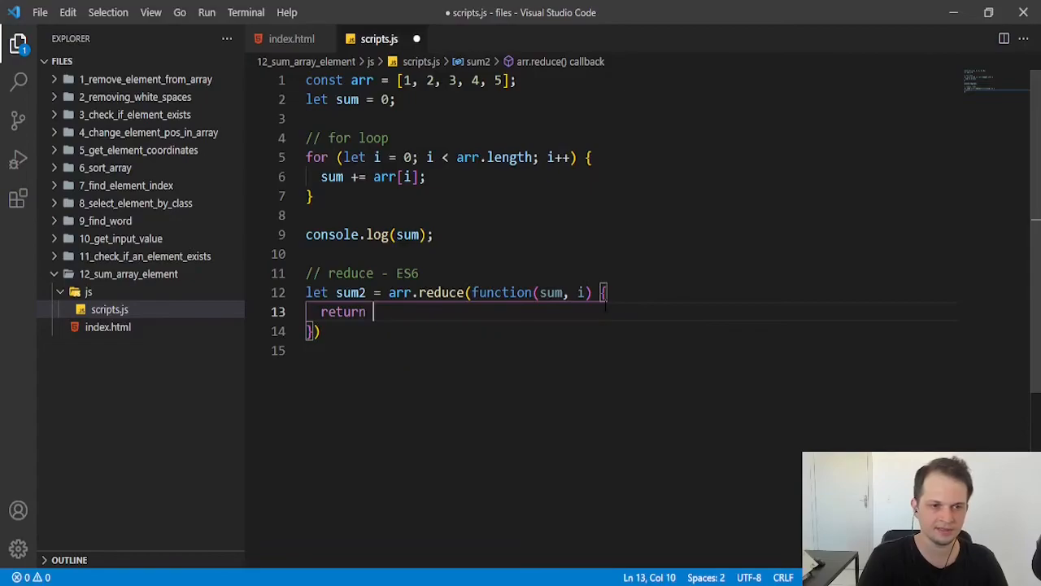
type("sum + i")
key("Escape")
Step: Compare the for-loop's sum += arr[i] with the reduce callback's sum + i
left_click_drag(321, 177, 426, 177)
left_click(426, 176)
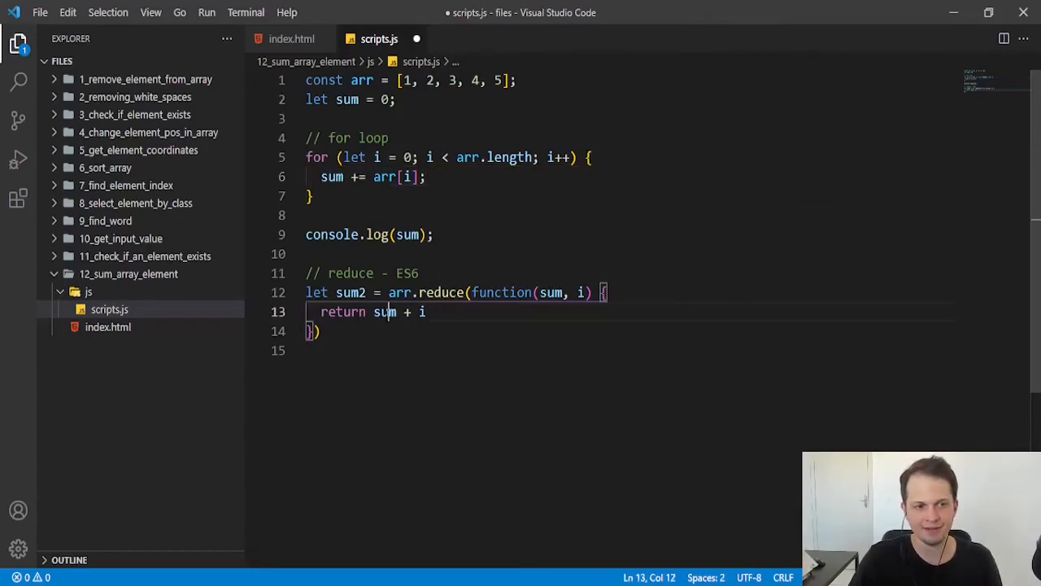
double_click(385, 312)
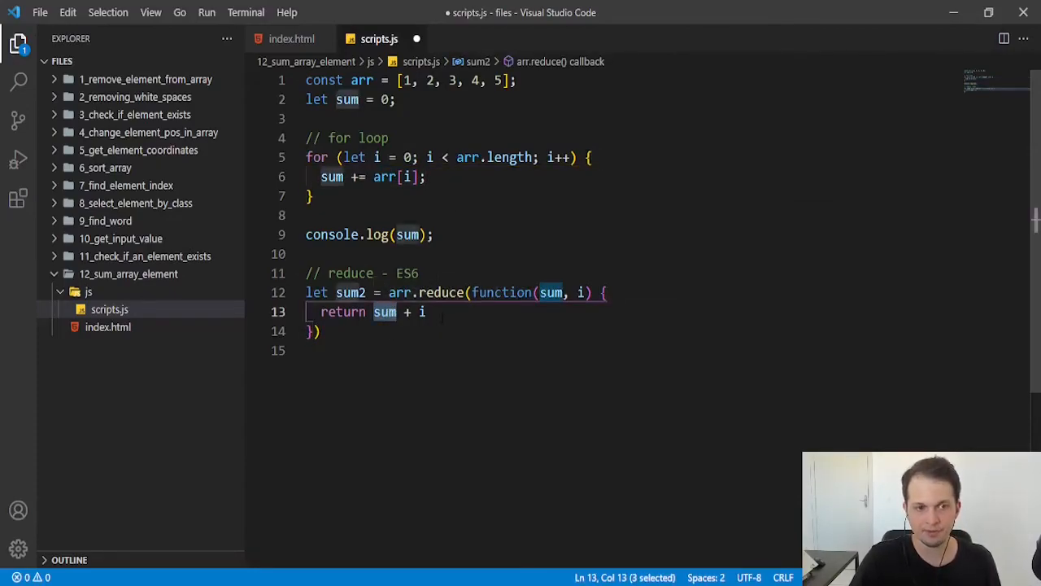
left_click(455, 311)
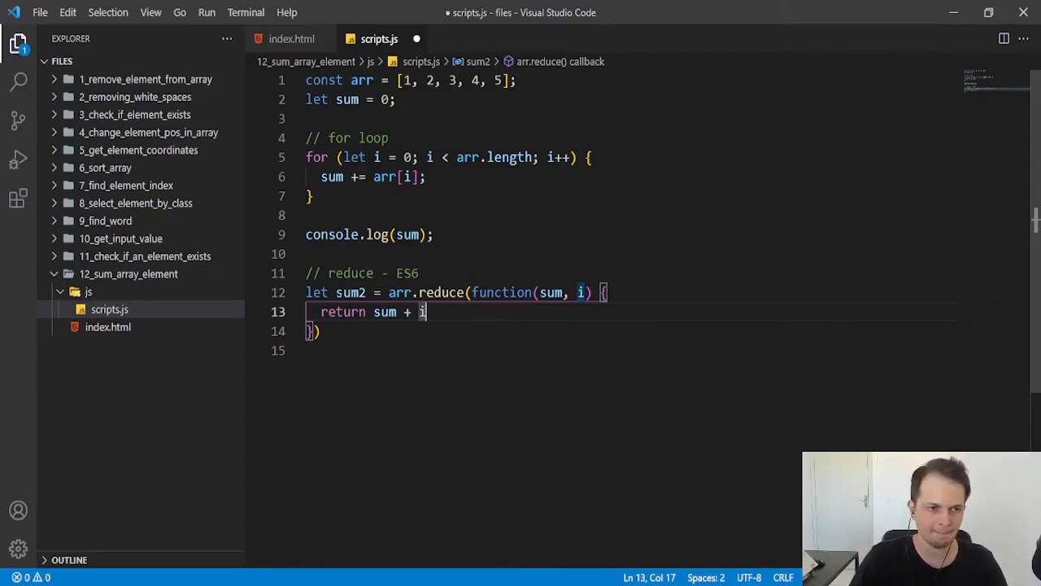
Step: Add console.log(sum2), save, and check the browser console prints 15 twice
key("Down")
key("End")
key("Return")
key("Return")
type("console")
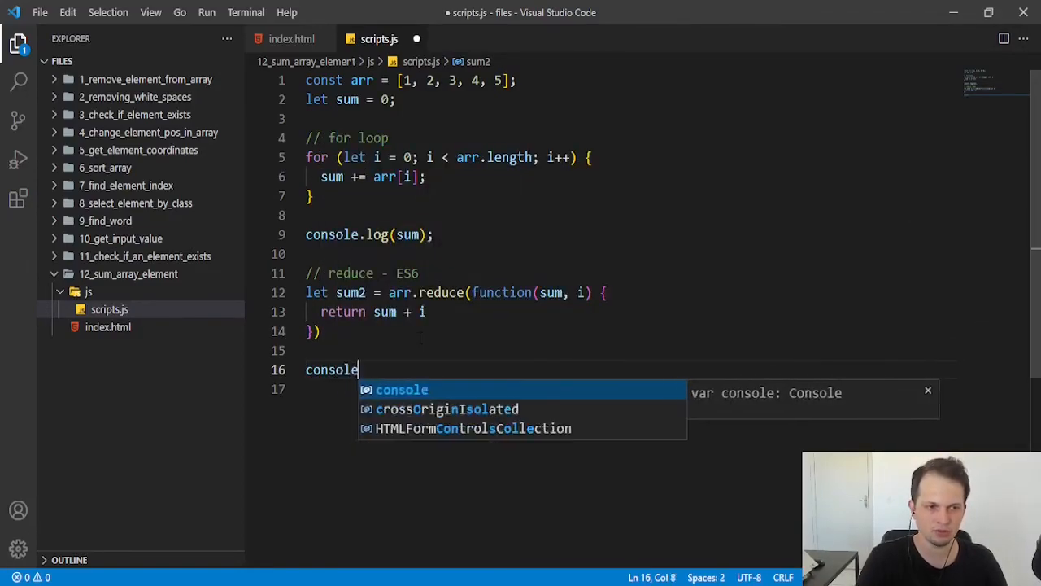
type(".log(sum2);")
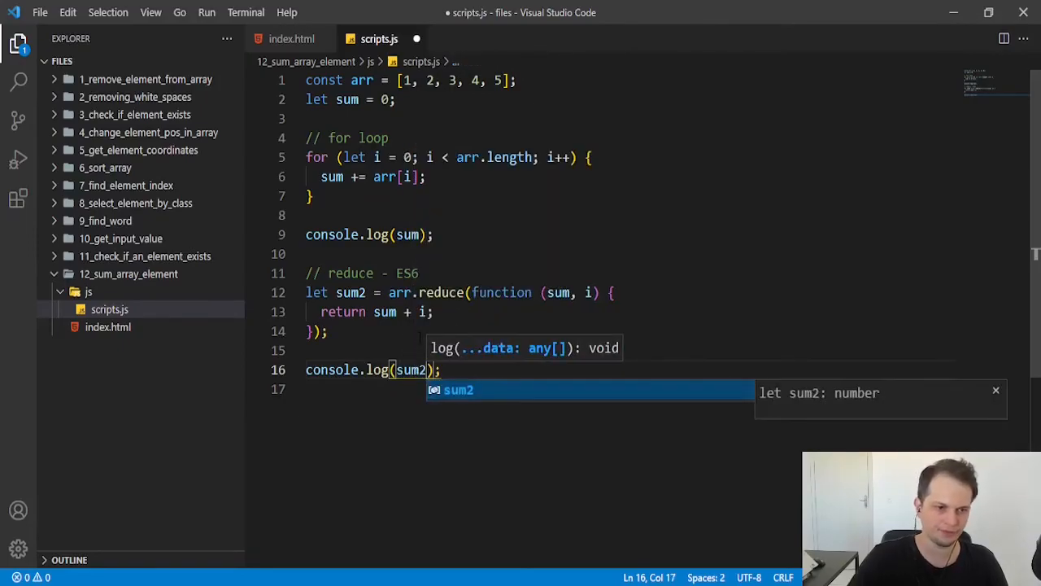
key("ctrl+s")
key("Escape")
key("alt+Tab")
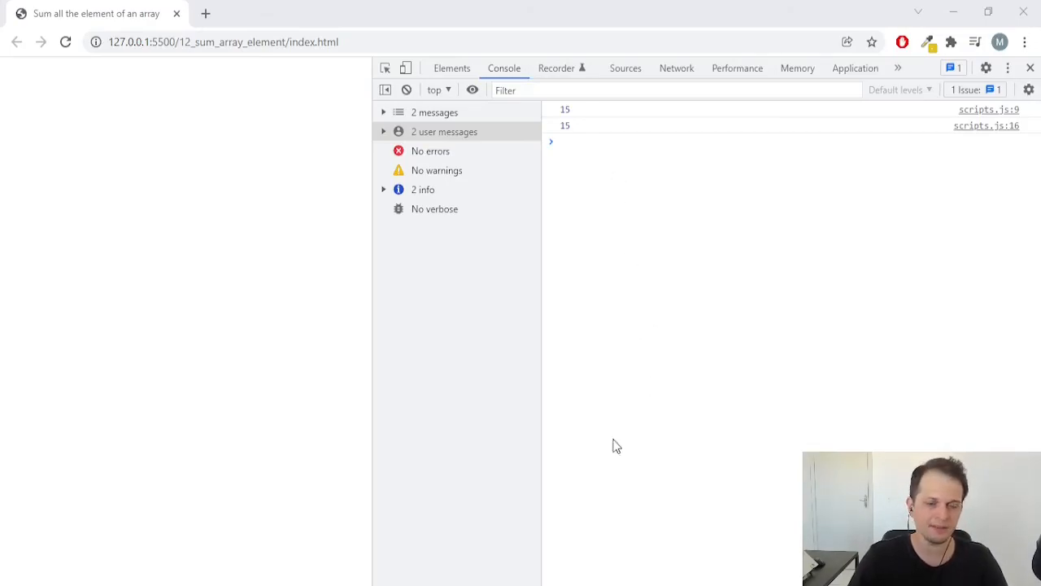
Step: Return to the finished script and rest at the end of the reduce comment line
key("alt+Tab")
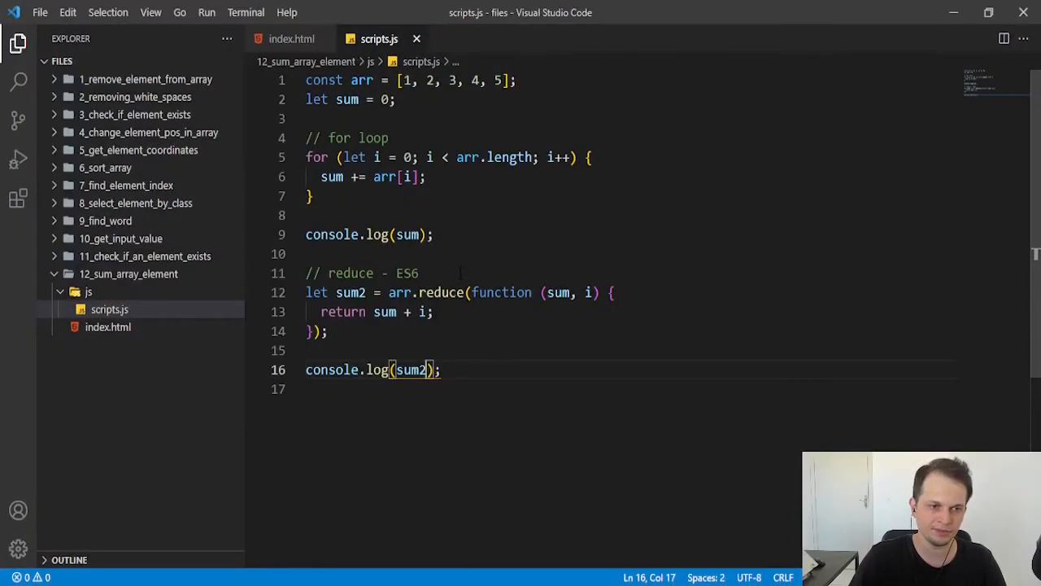
left_click(461, 273)
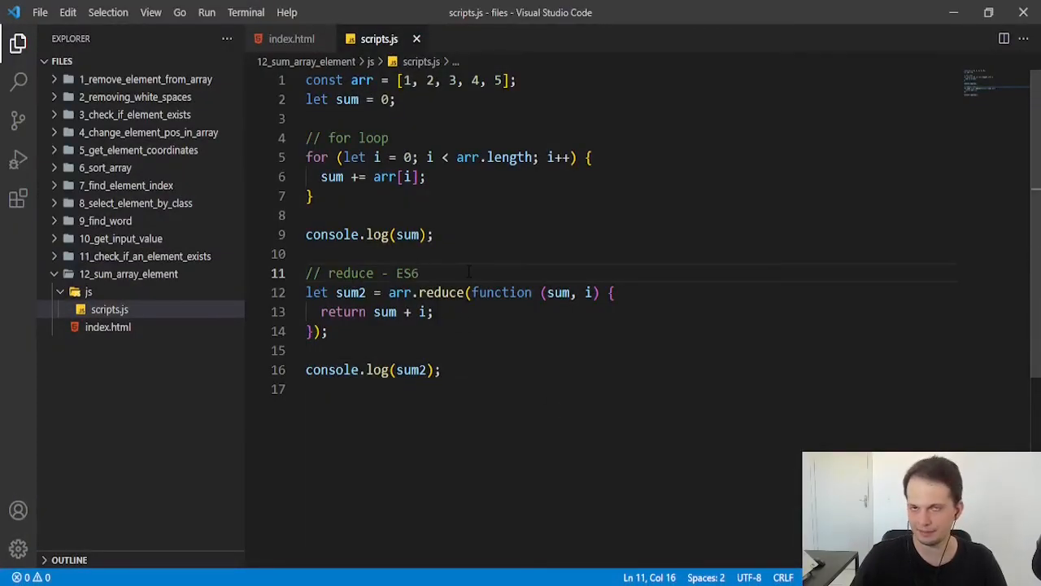